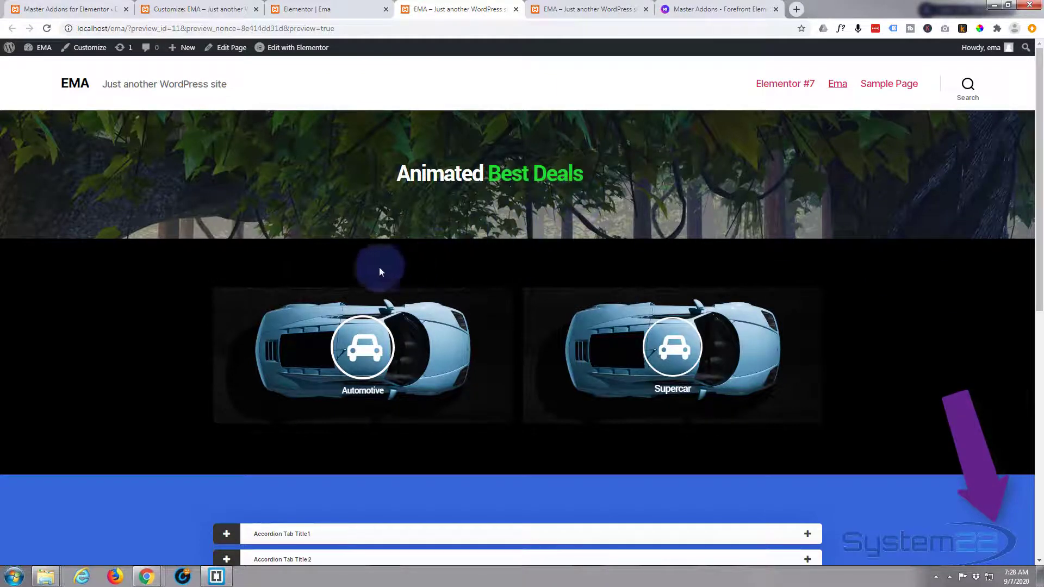
pyautogui.scroll(-2, 189, 262)
pyautogui.scroll(-2, 189, 262)
pyautogui.scroll(-2, 186, 261)
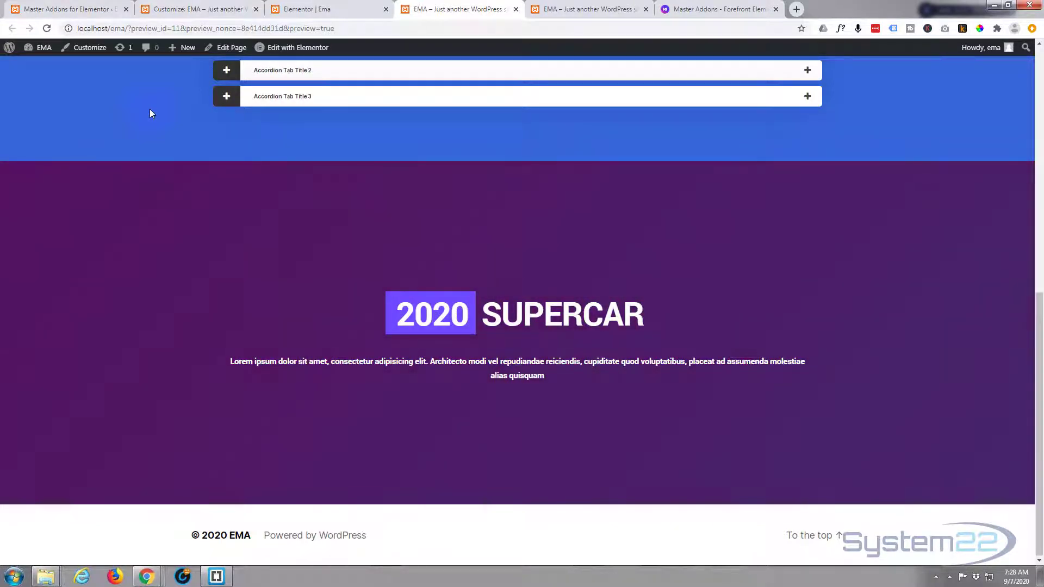
pyautogui.click(722, 9)
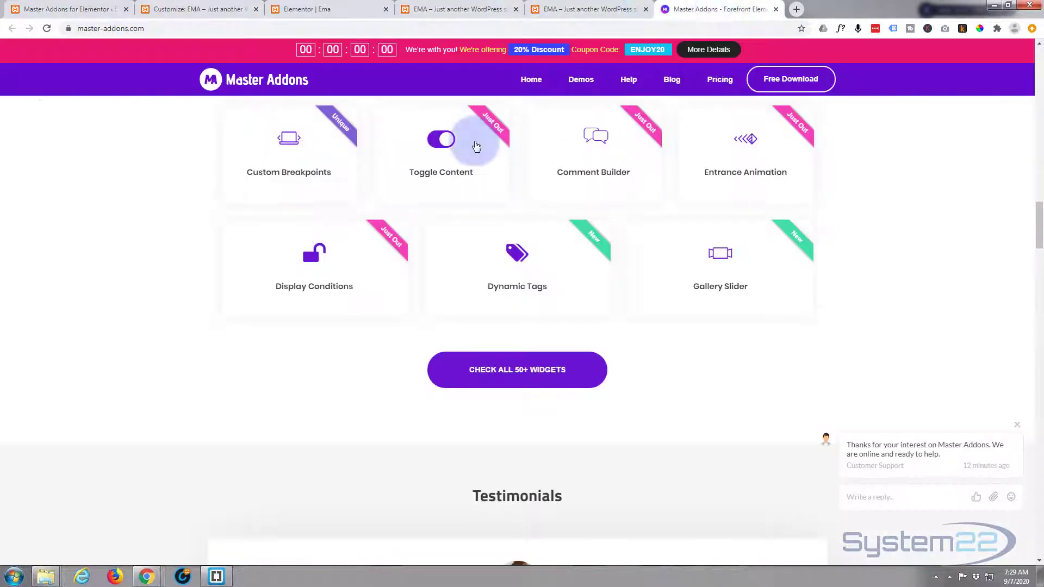
pyautogui.scroll(2, 160, 346)
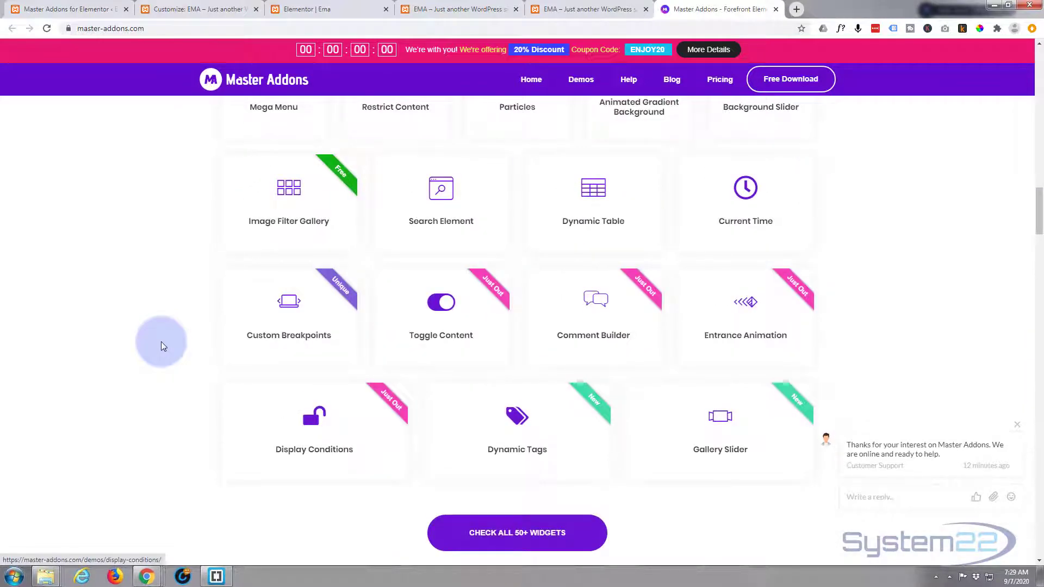
pyautogui.scroll(1, 161, 347)
pyautogui.scroll(1, 161, 346)
pyautogui.scroll(1, 161, 347)
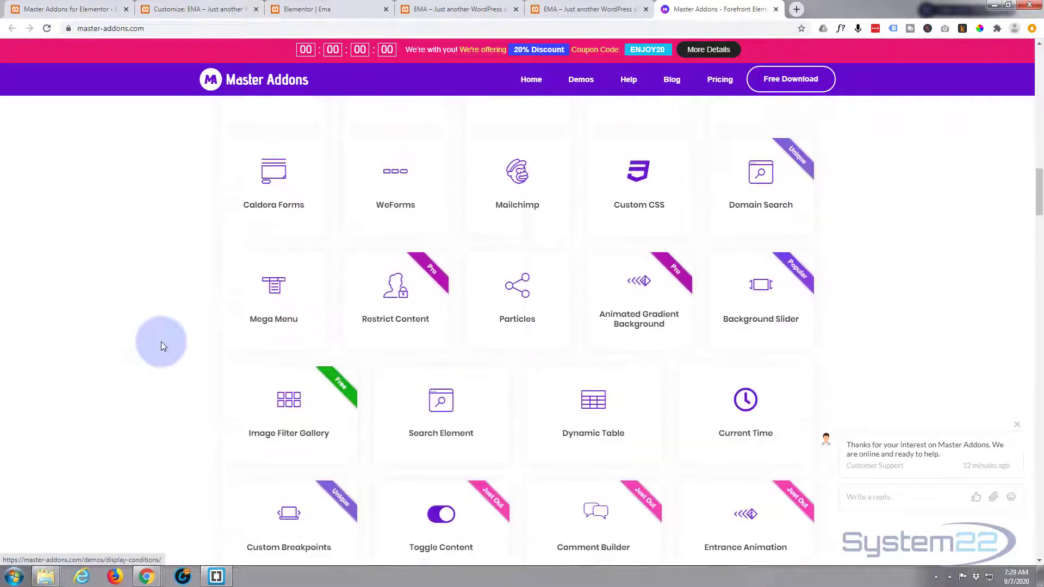
pyautogui.scroll(2, 160, 346)
pyautogui.scroll(2, 161, 346)
pyautogui.scroll(1, 161, 346)
pyautogui.scroll(2, 161, 346)
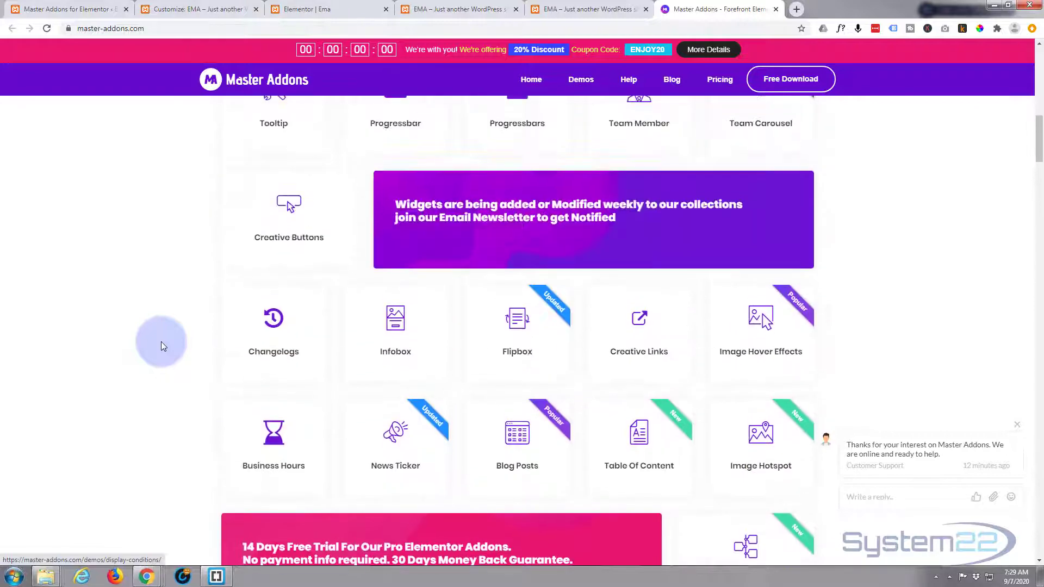
pyautogui.scroll(1, 161, 346)
pyautogui.scroll(2, 161, 345)
pyautogui.scroll(2, 161, 346)
pyautogui.scroll(1, 160, 346)
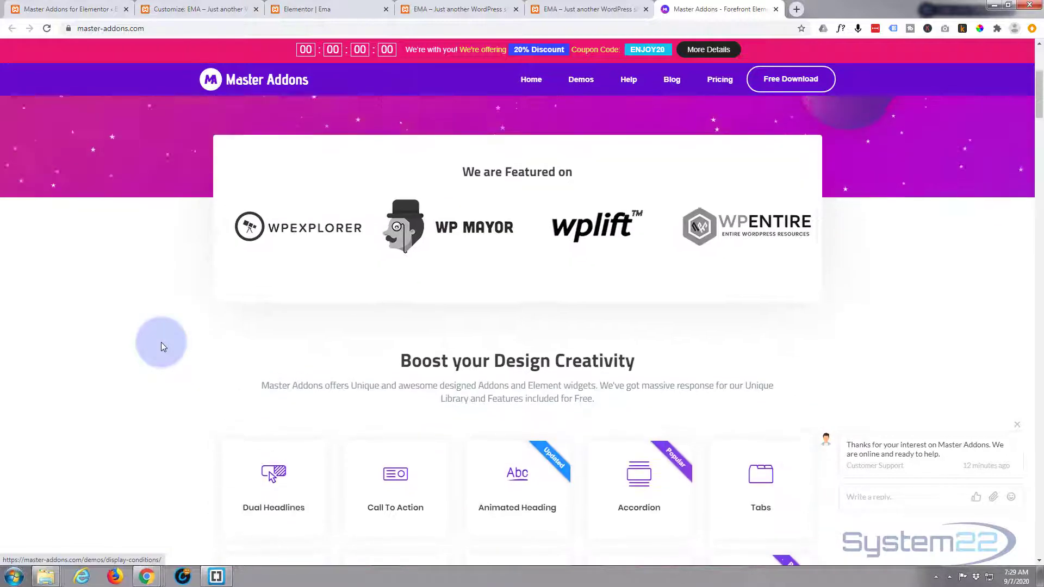
pyautogui.scroll(1, 161, 346)
pyautogui.scroll(2, 161, 346)
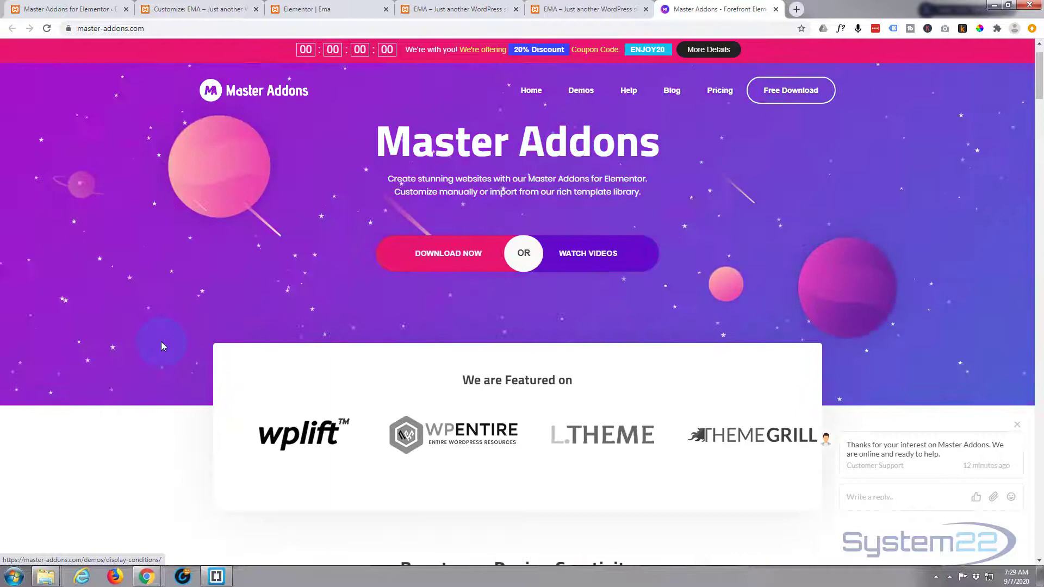
pyautogui.scroll(-2, 160, 345)
pyautogui.scroll(-2, 161, 341)
pyautogui.scroll(-2, 160, 342)
pyautogui.scroll(-1, 161, 342)
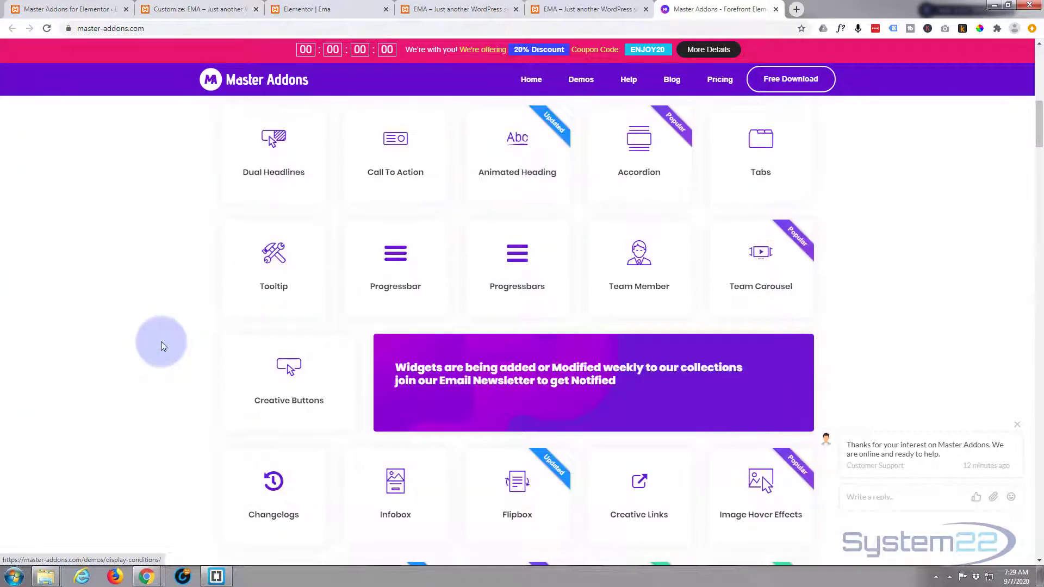
pyautogui.scroll(-1, 161, 345)
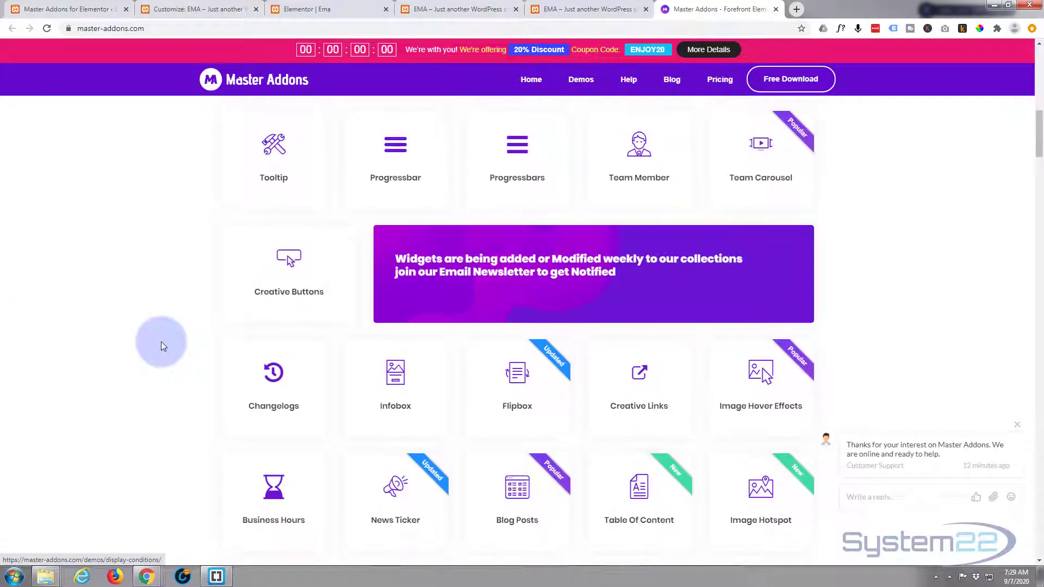
pyautogui.scroll(-1, 161, 346)
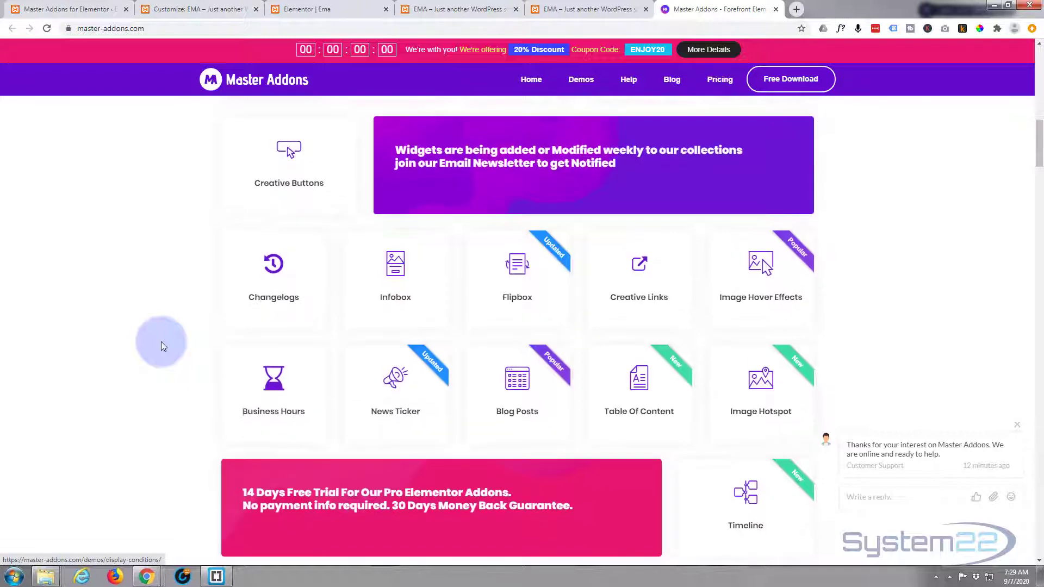
pyautogui.scroll(-1, 160, 345)
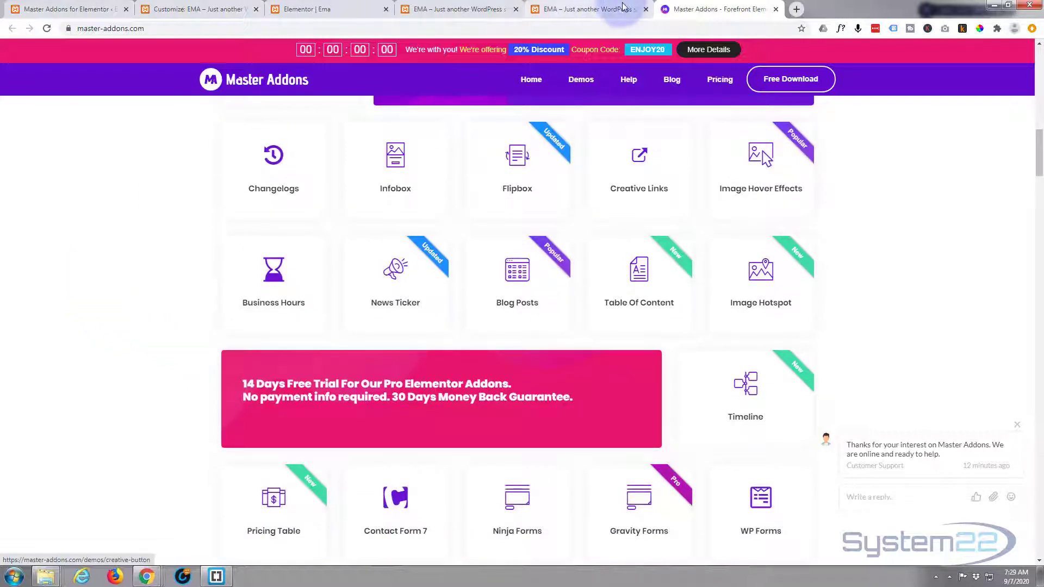
# Step: Delete the purple 2020 SUPERCAR section from the page in Elementor
pyautogui.click(352, 7)
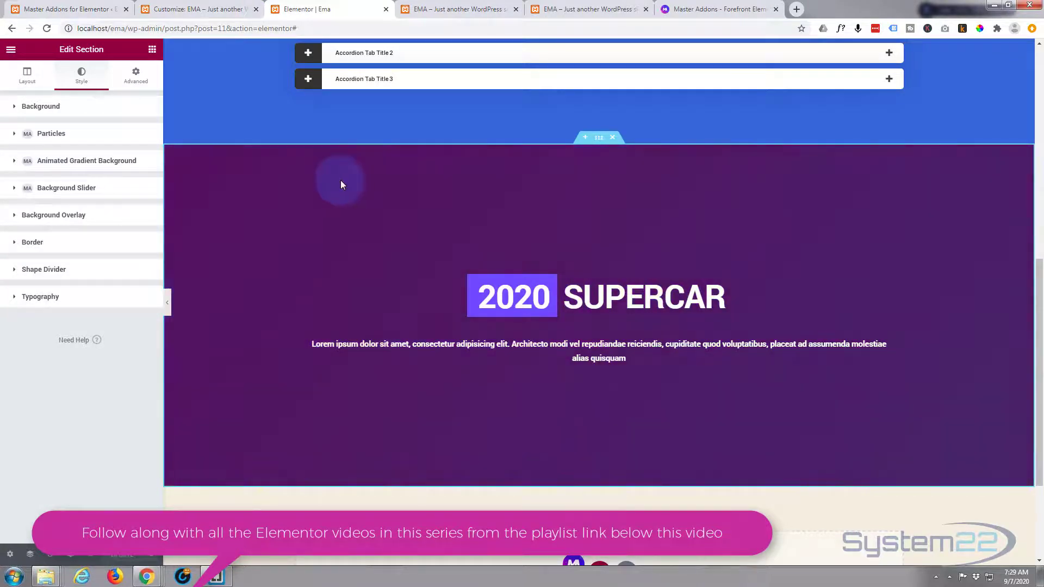
pyautogui.click(614, 140)
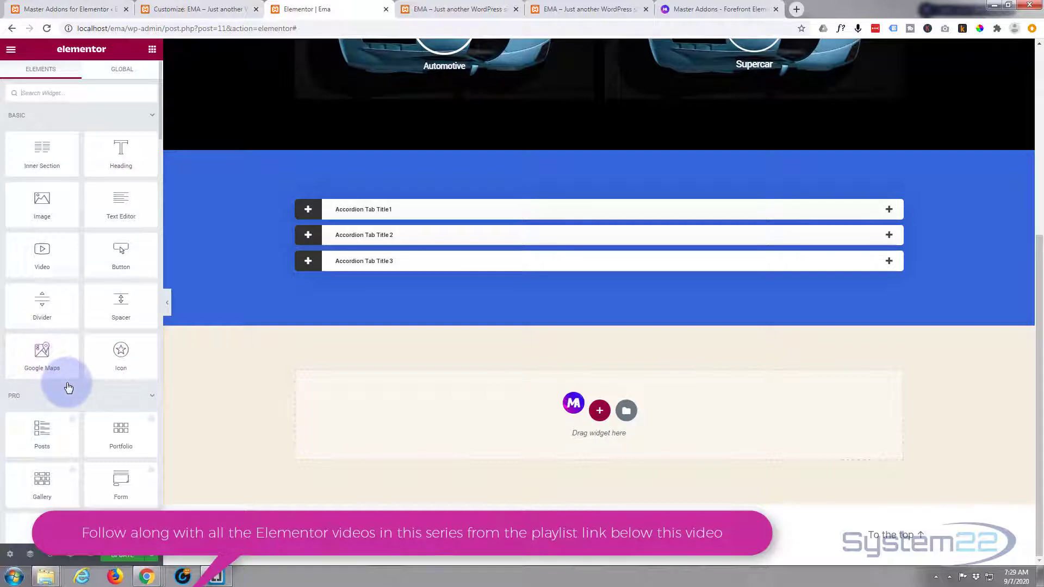
pyautogui.scroll(-3, 68, 387)
pyautogui.scroll(-3, 68, 387)
pyautogui.scroll(-2, 68, 387)
pyautogui.scroll(-2, 67, 384)
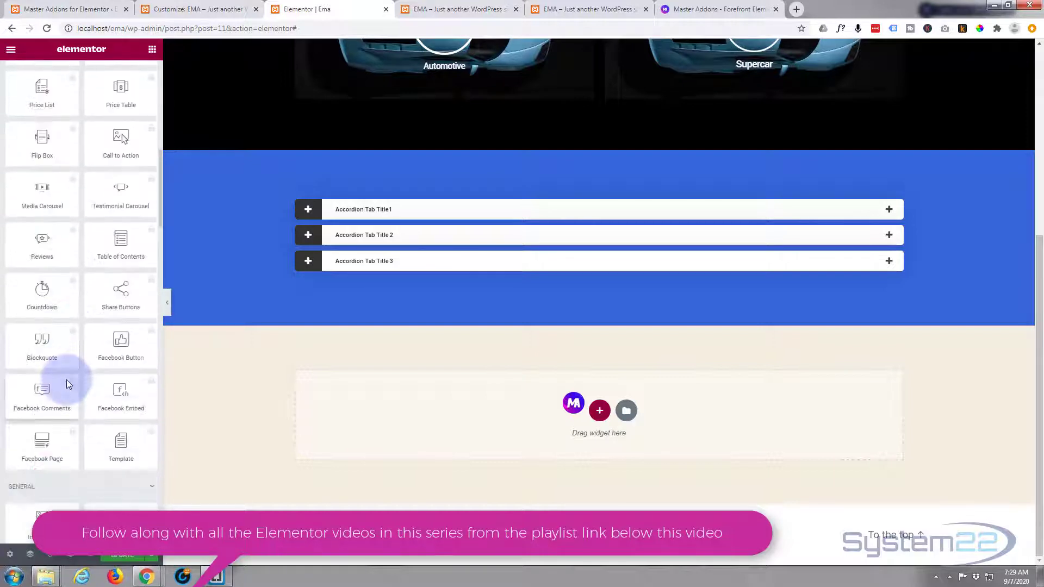
pyautogui.scroll(-2, 68, 384)
pyautogui.scroll(-2, 69, 383)
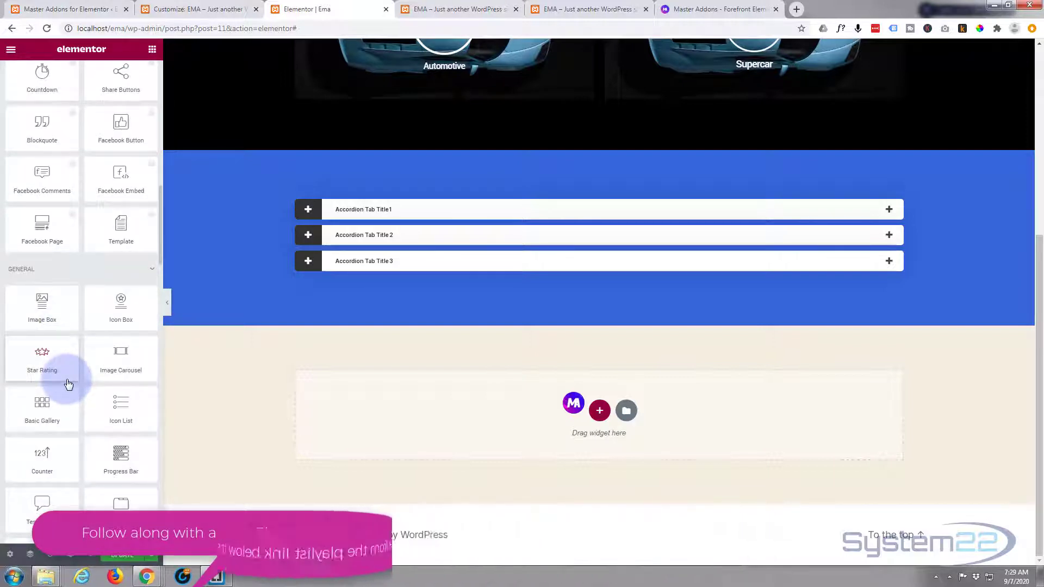
pyautogui.scroll(-2, 67, 380)
pyautogui.scroll(-3, 67, 380)
pyautogui.scroll(-2, 66, 379)
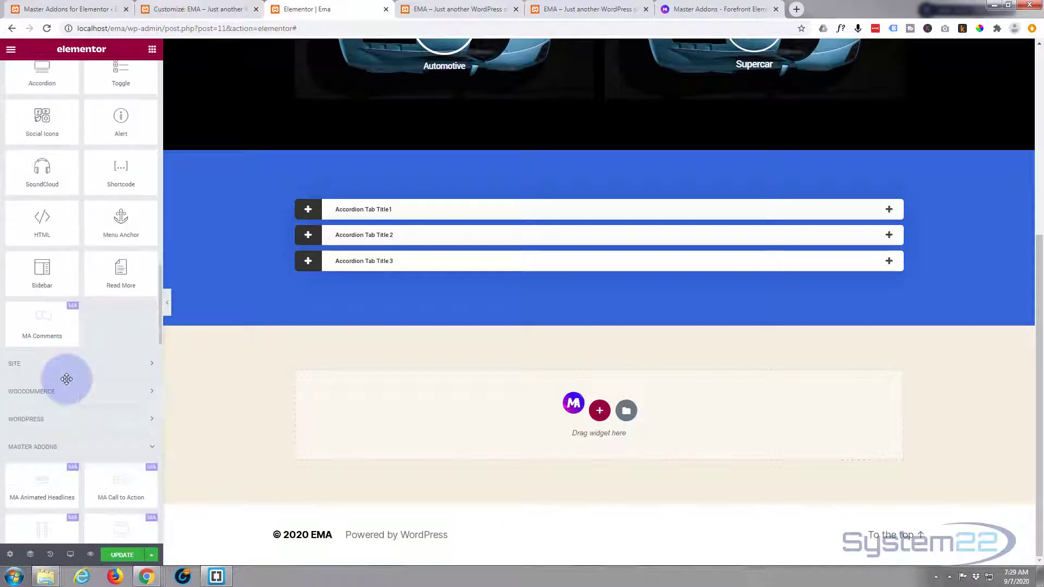
pyautogui.scroll(-3, 66, 378)
pyautogui.scroll(-2, 39, 378)
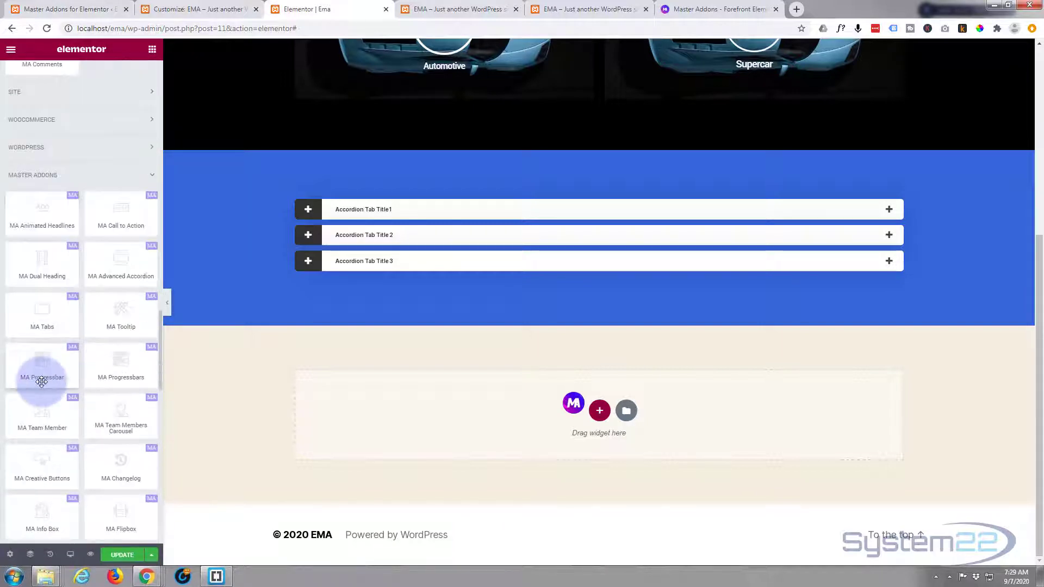
pyautogui.scroll(-3, 42, 381)
pyautogui.scroll(-3, 41, 381)
pyautogui.scroll(-3, 41, 382)
pyautogui.scroll(-3, 41, 383)
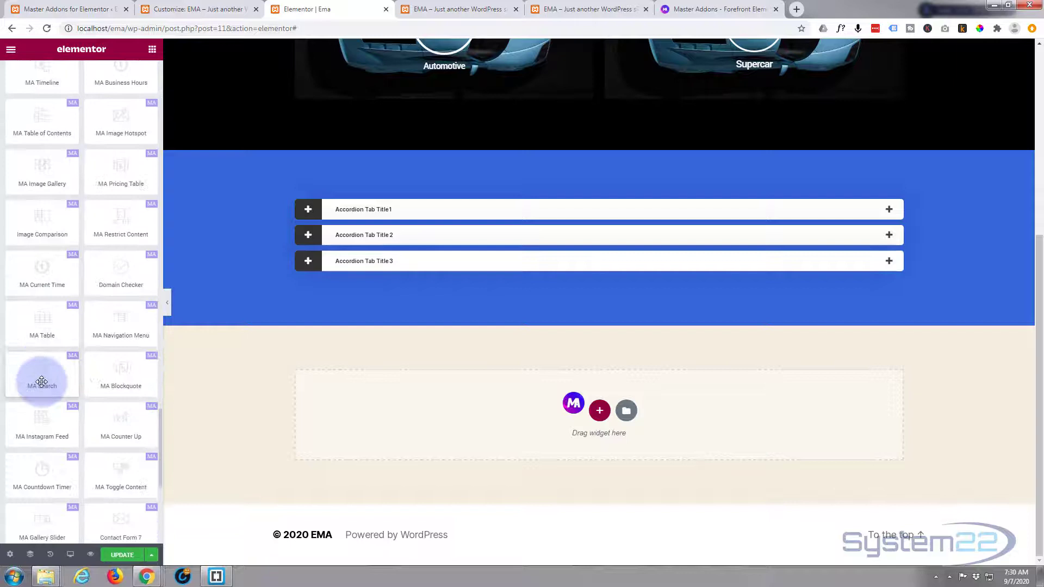
pyautogui.scroll(-3, 42, 382)
pyautogui.scroll(-3, 42, 382)
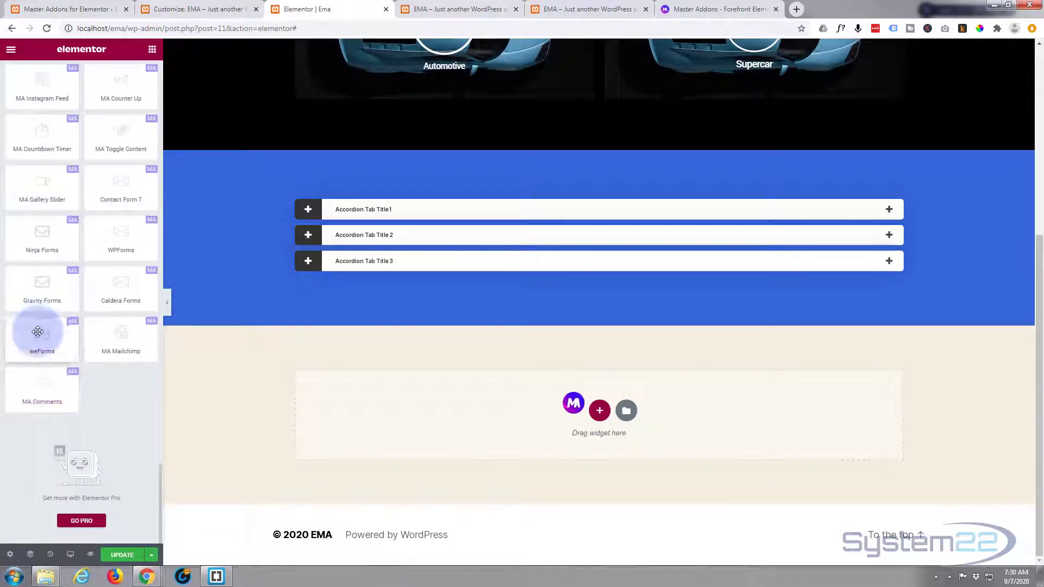
pyautogui.scroll(3, 37, 332)
pyautogui.scroll(3, 38, 332)
pyautogui.scroll(3, 37, 332)
pyautogui.scroll(3, 38, 332)
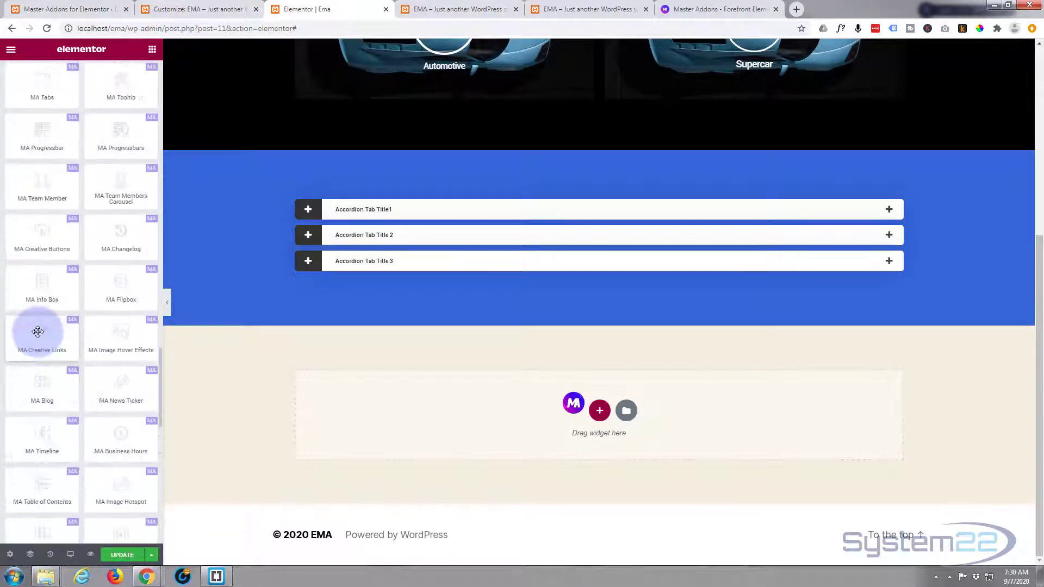
pyautogui.scroll(3, 38, 331)
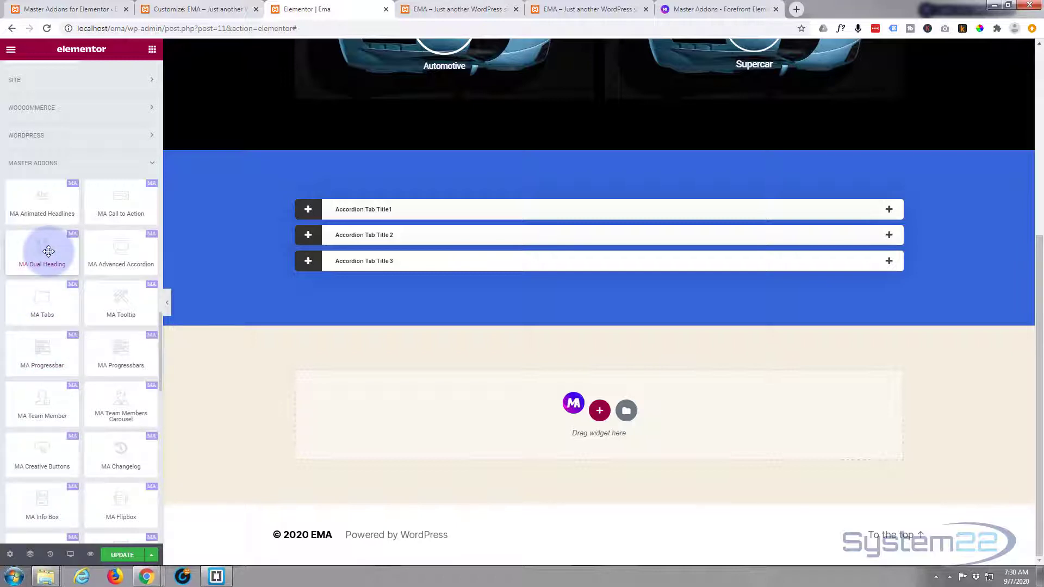
# Step: Place the MA Dual Heading widget into the empty section
pyautogui.moveTo(49, 251); pyautogui.dragTo(613, 427)
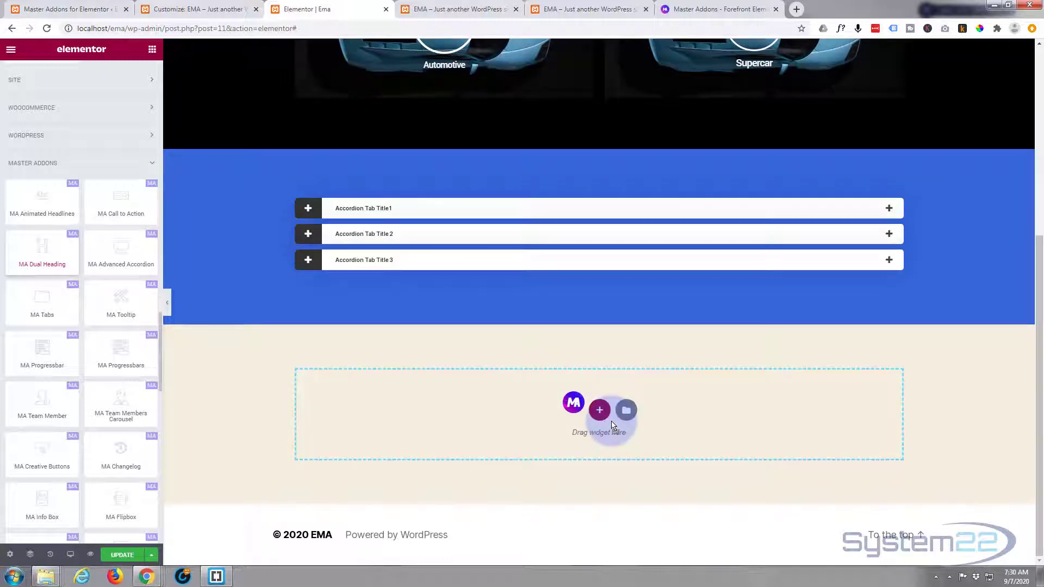
pyautogui.moveTo(613, 427); pyautogui.dragTo(612, 427)
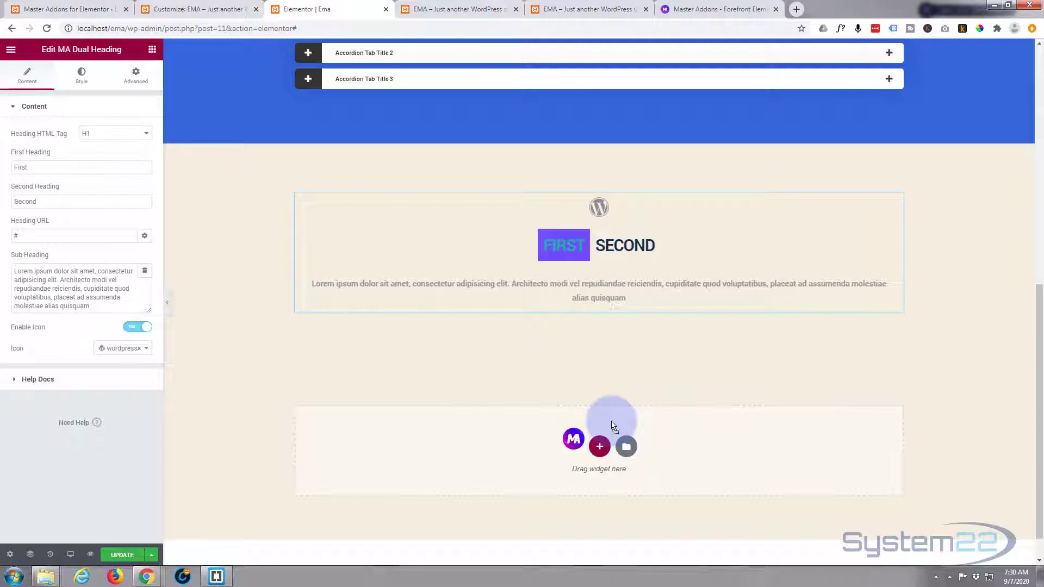
# Step: Set the headings to 2020 and SUPERCAR and switch off Enable Icon
pyautogui.click(23, 168)
pyautogui.doubleClick(22, 168)
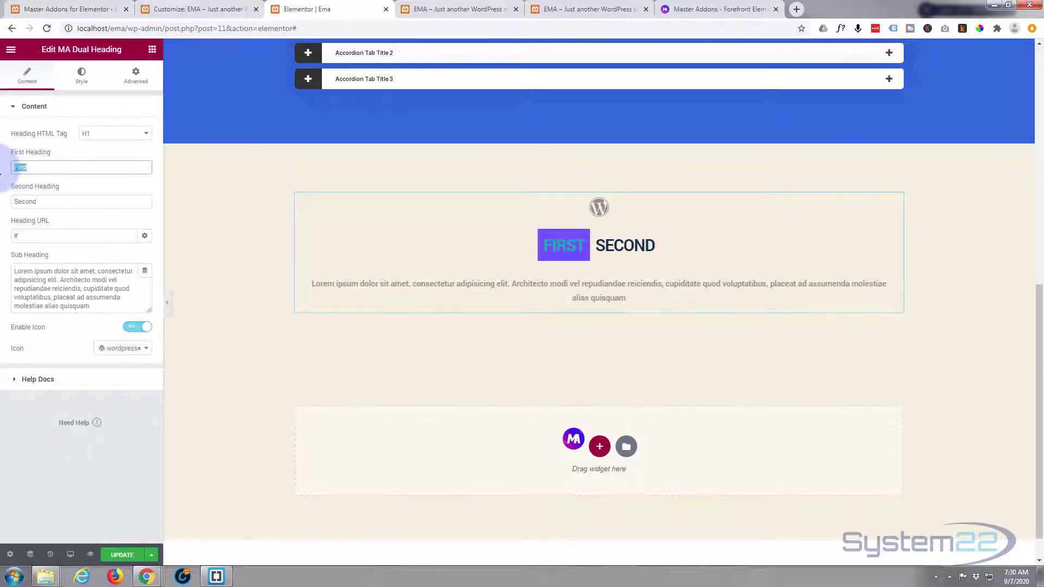
pyautogui.write('2020')
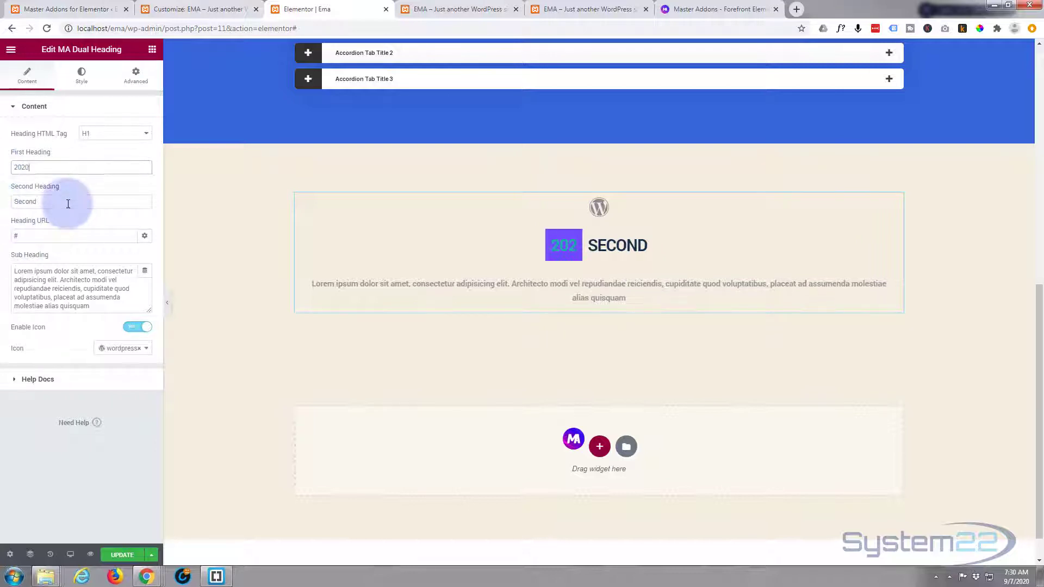
pyautogui.doubleClick(41, 201)
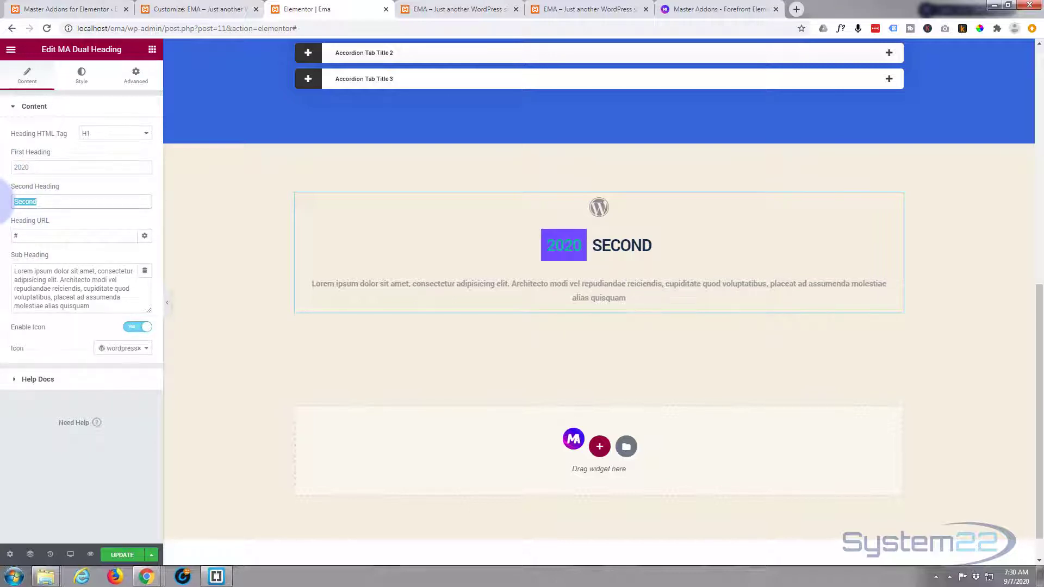
pyautogui.write('Sup')
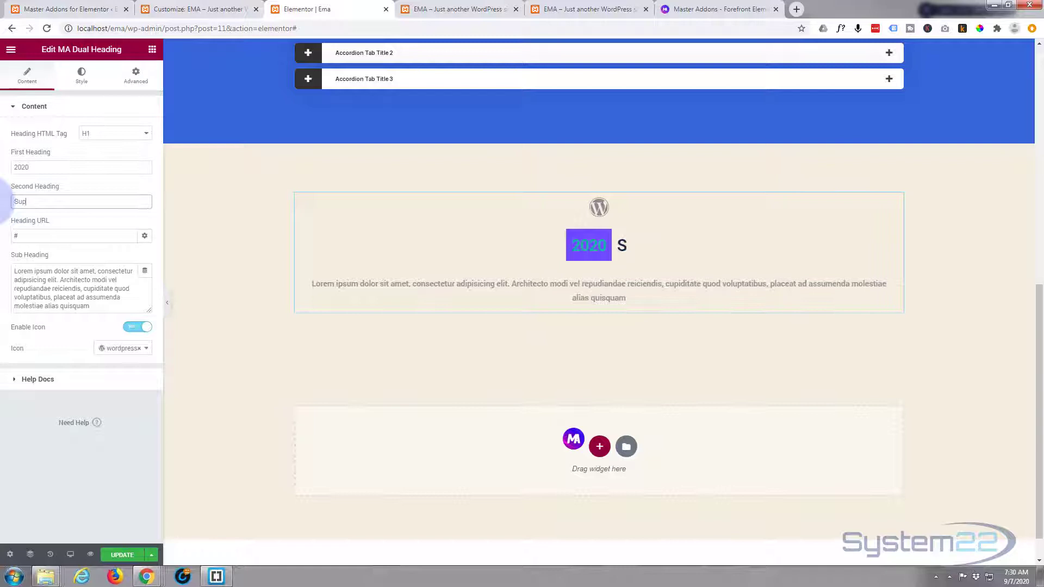
pyautogui.write('ercar')
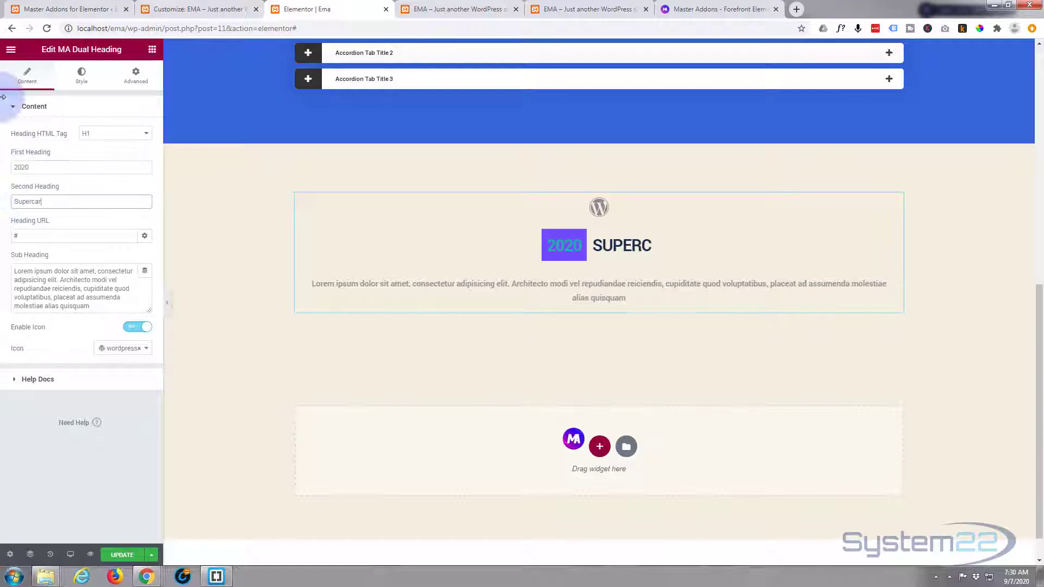
pyautogui.click(133, 330)
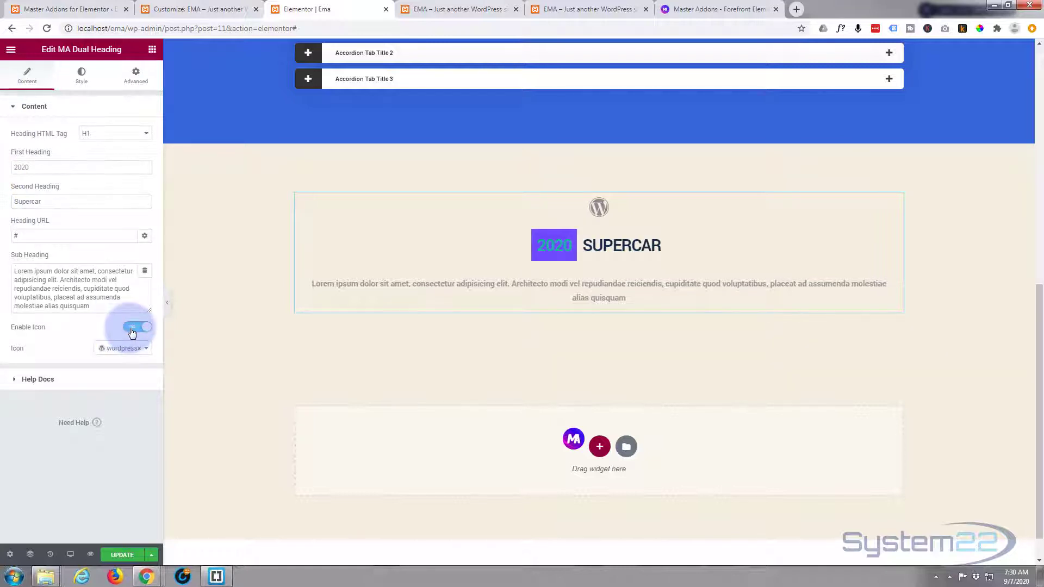
pyautogui.click(132, 330)
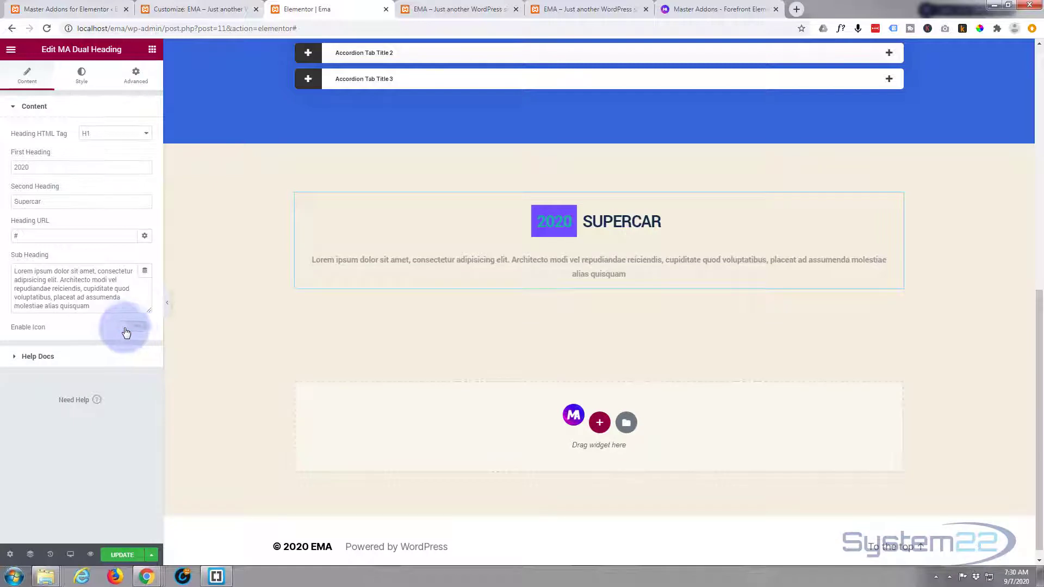
# Step: Style the first heading 2020 at size 50 with white text
pyautogui.click(81, 76)
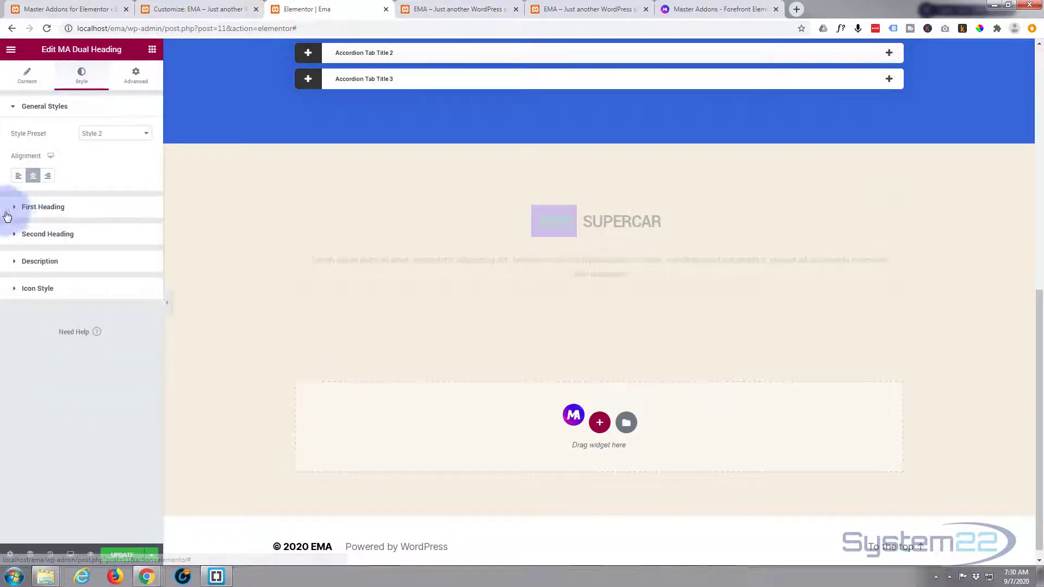
pyautogui.click(21, 208)
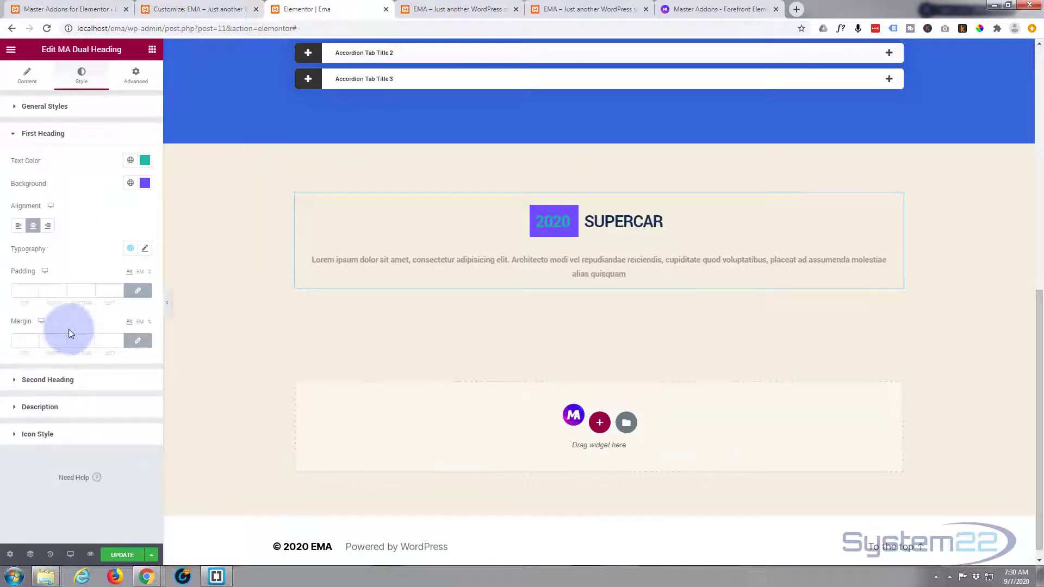
pyautogui.click(144, 248)
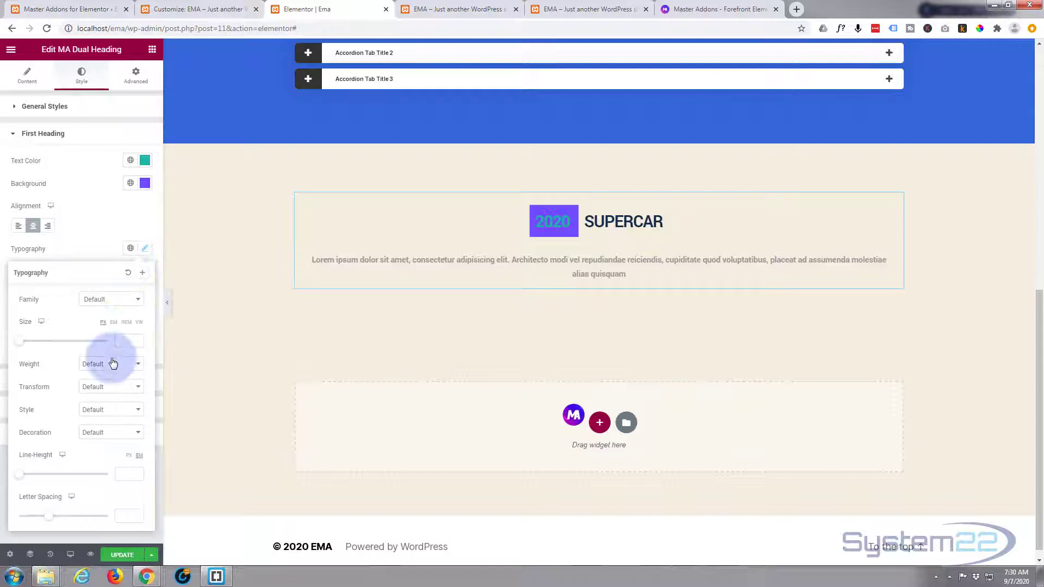
pyautogui.moveTo(127, 340)
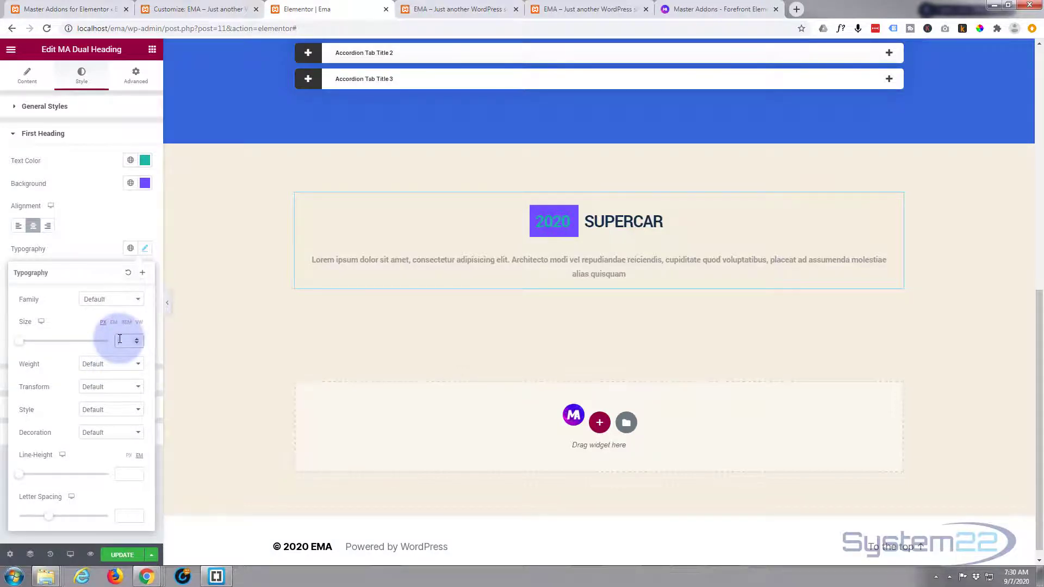
pyautogui.click(120, 339)
pyautogui.write('50')
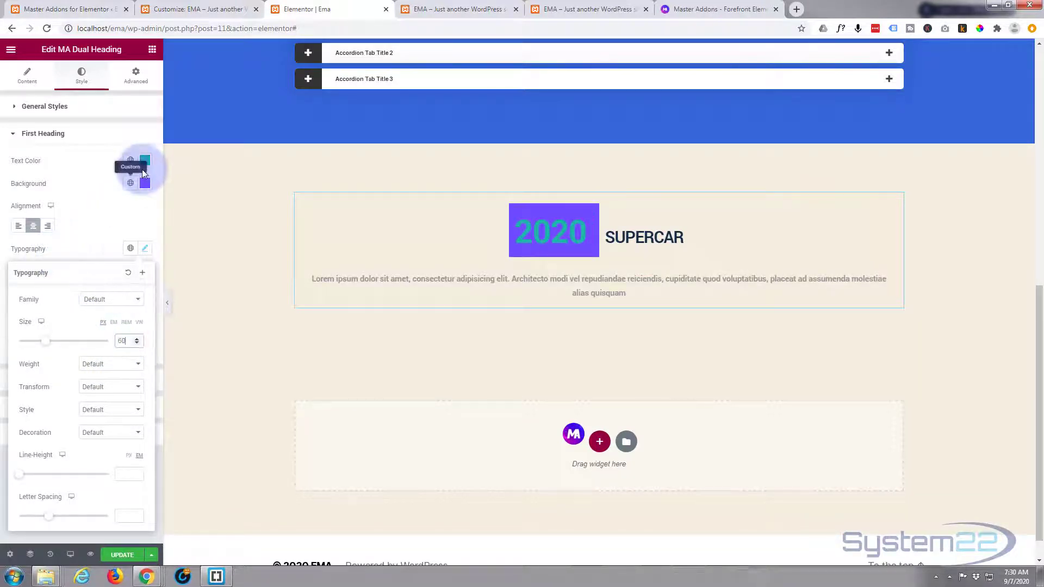
pyautogui.click(145, 162)
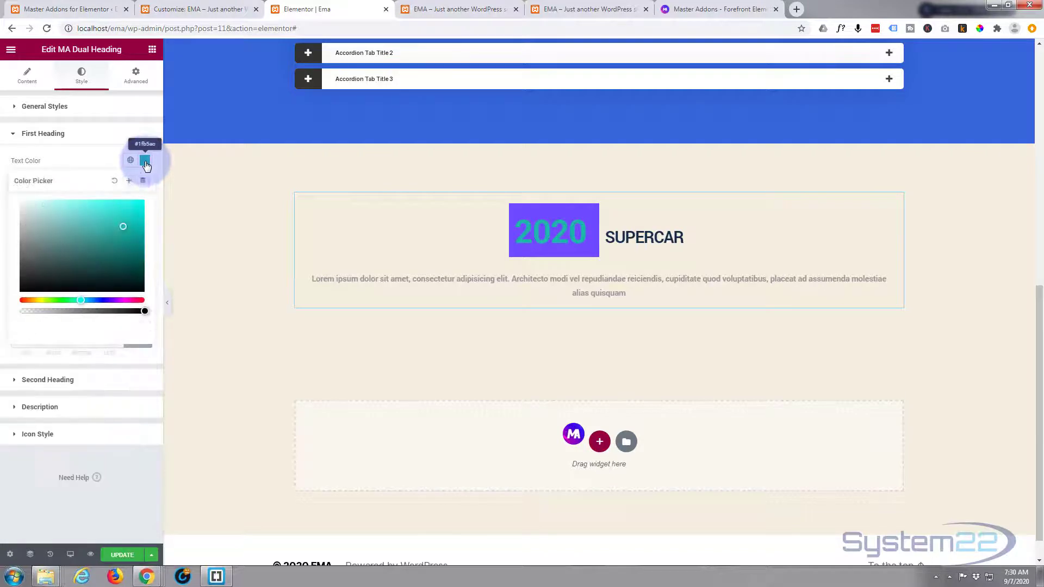
pyautogui.moveTo(74, 230); pyautogui.dragTo(11, 195)
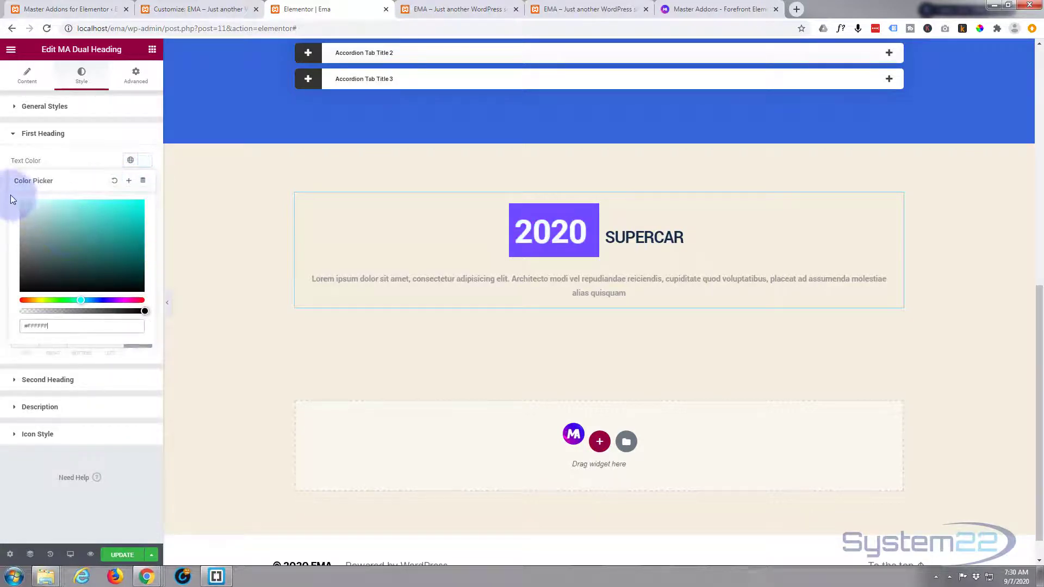
pyautogui.click(68, 161)
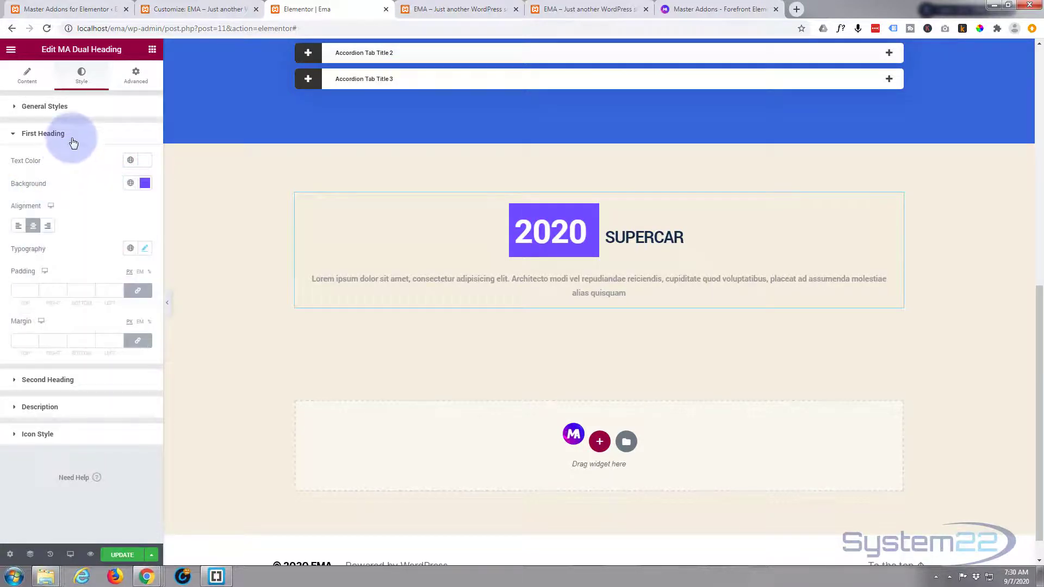
pyautogui.click(74, 137)
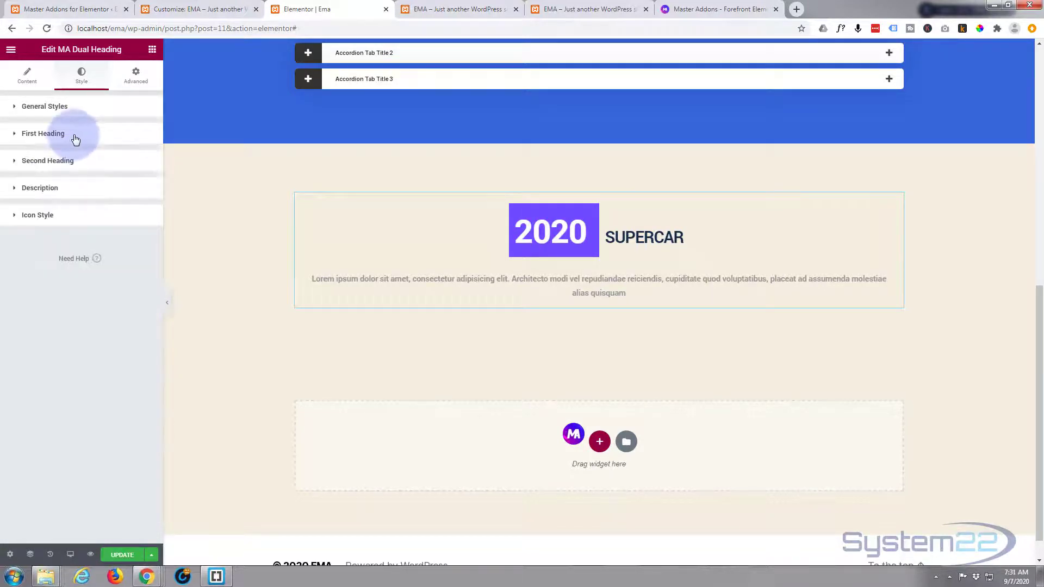
# Step: Style the second heading SUPERCAR at size 60 with white text
pyautogui.click(14, 162)
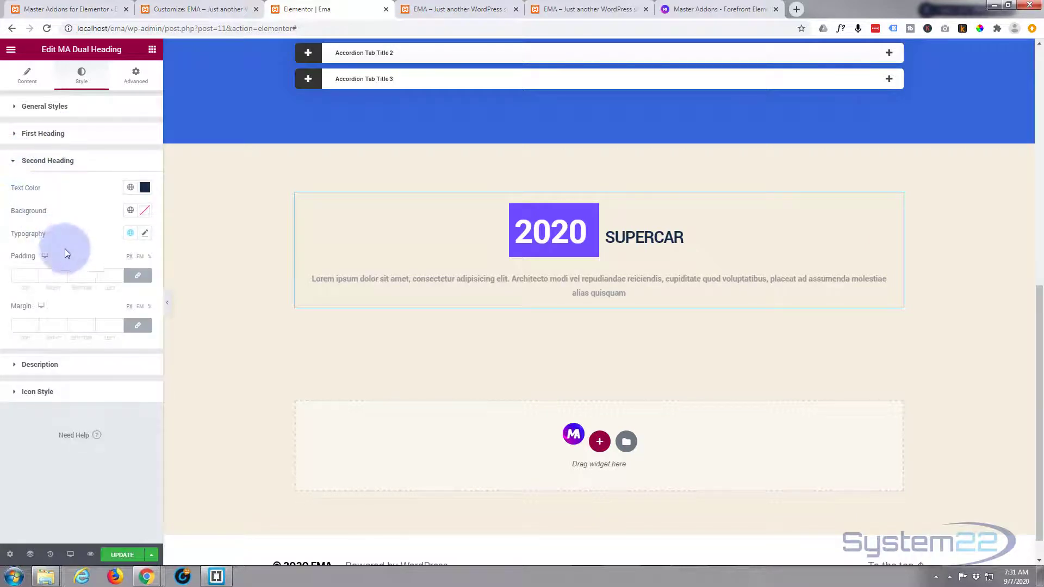
pyautogui.click(148, 235)
pyautogui.click(107, 284)
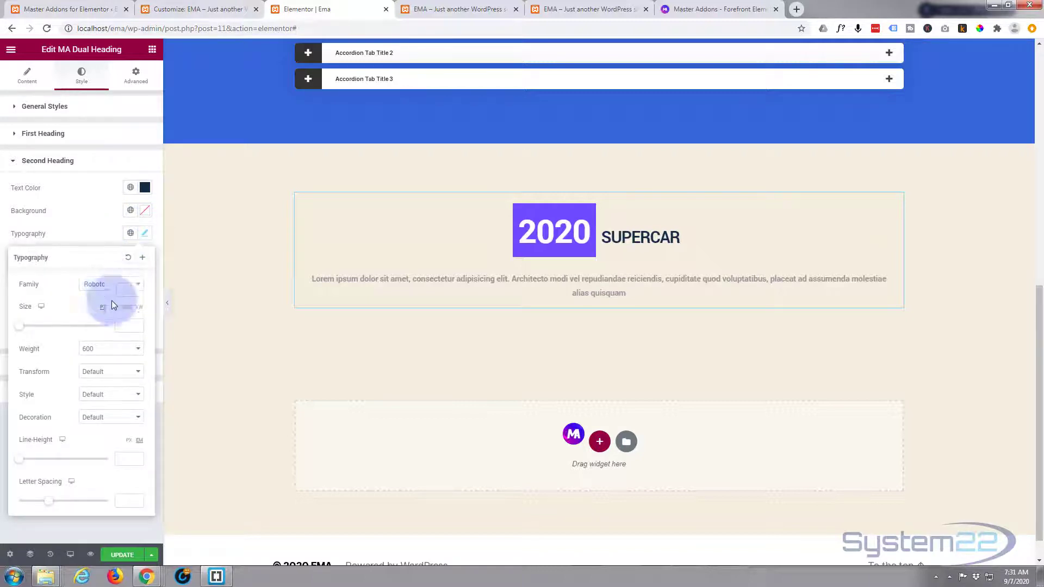
pyautogui.click(122, 324)
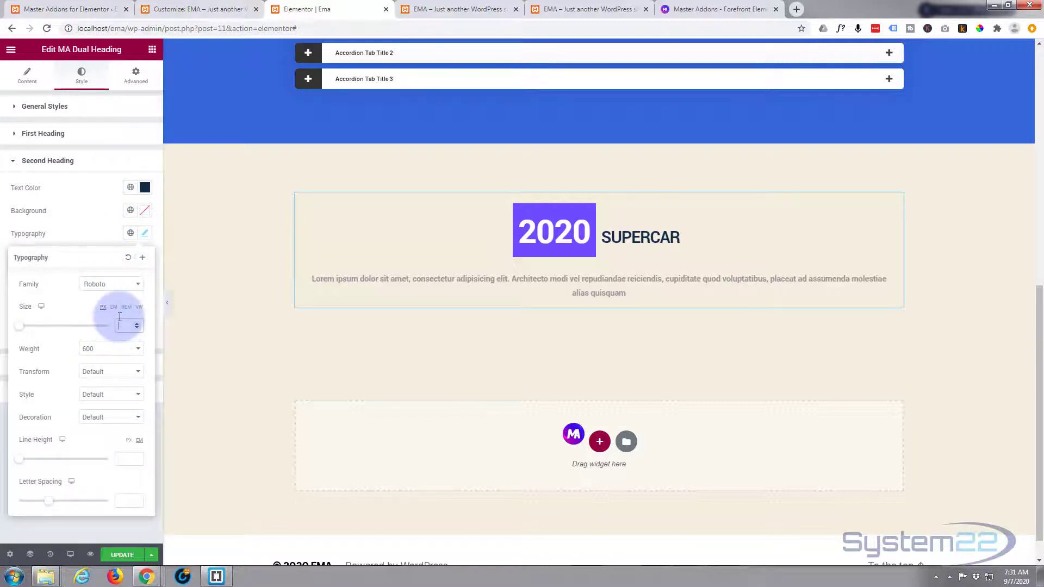
pyautogui.write('60')
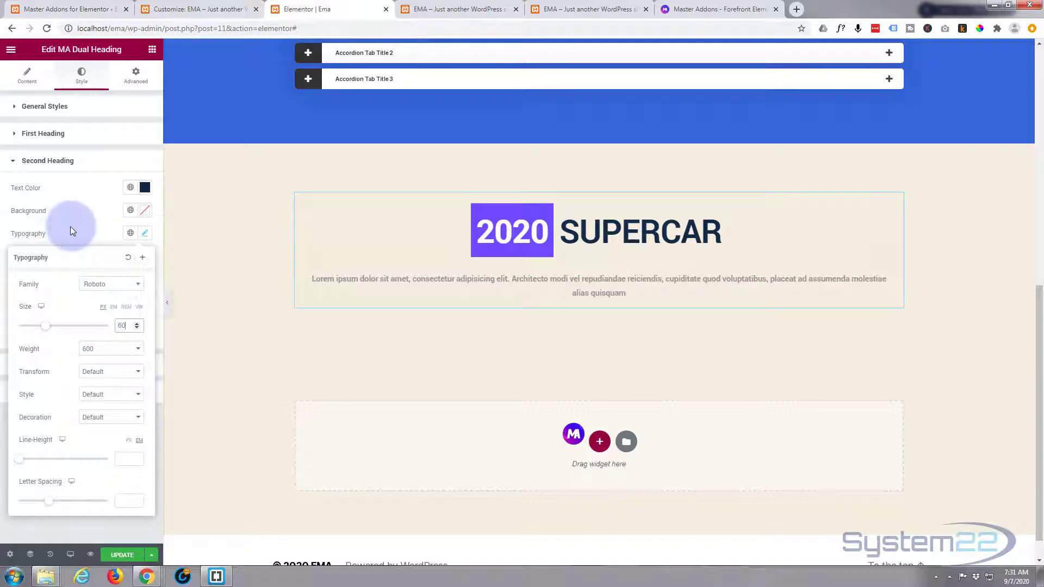
pyautogui.click(146, 196)
pyautogui.moveTo(40, 240); pyautogui.dragTo(11, 226)
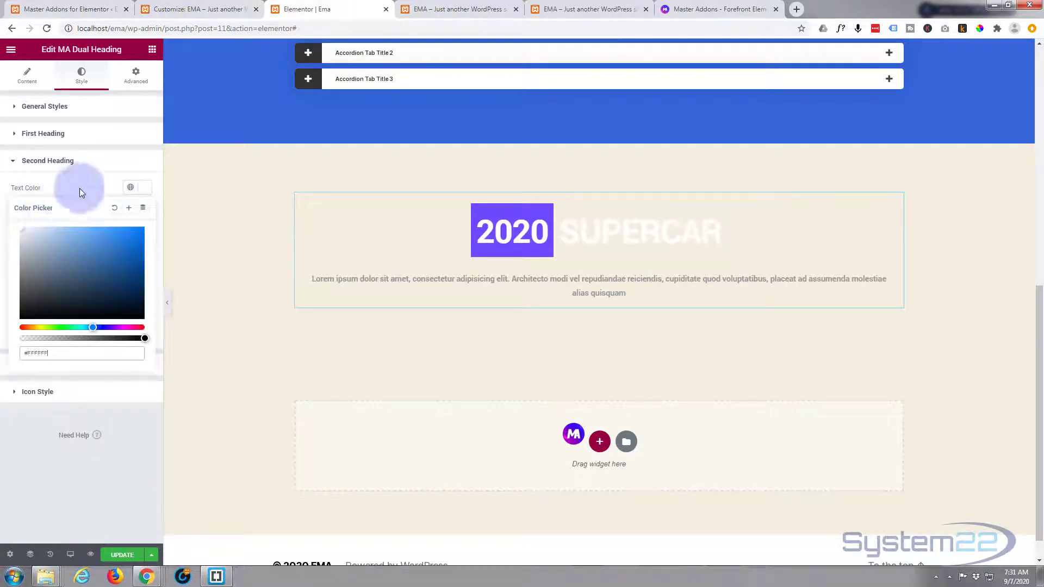
pyautogui.click(14, 164)
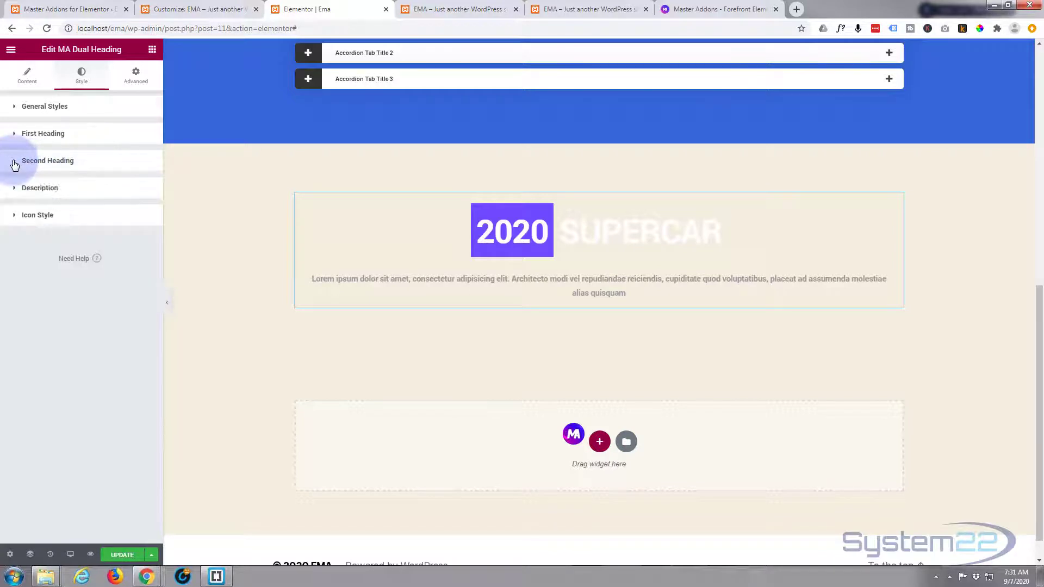
# Step: Set the description text colour to white #FFFFFF
pyautogui.click(13, 188)
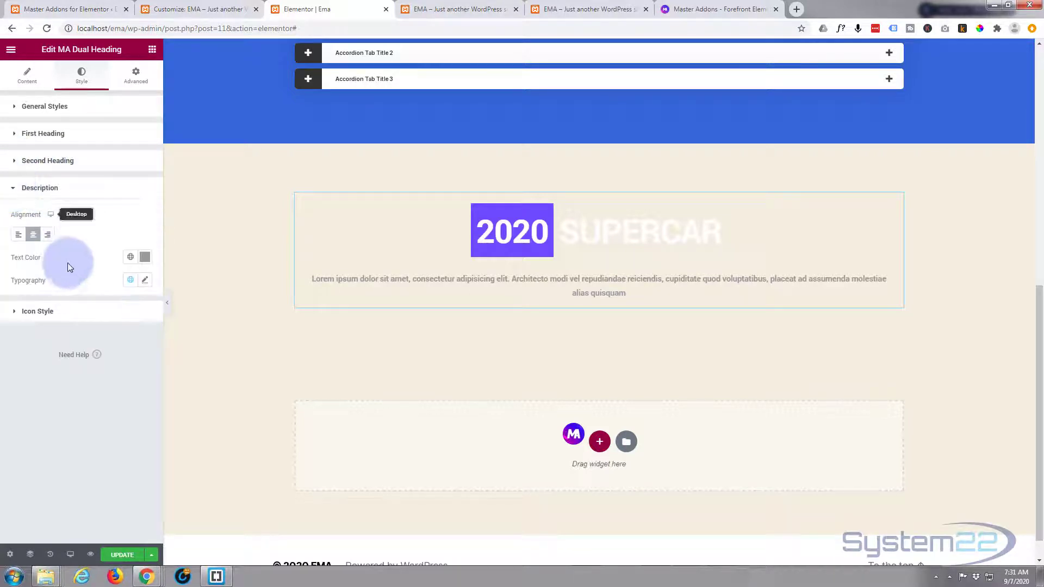
pyautogui.click(146, 259)
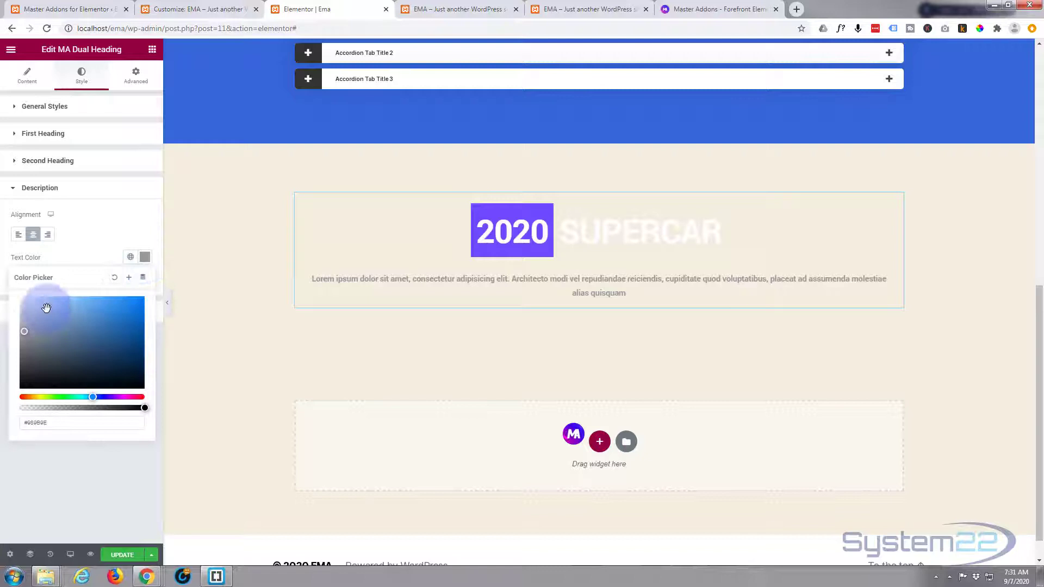
pyautogui.moveTo(25, 300)
pyautogui.mouseDown()
pyautogui.moveTo(15, 292)
pyautogui.moveTo(75, 217)
pyautogui.mouseUp()
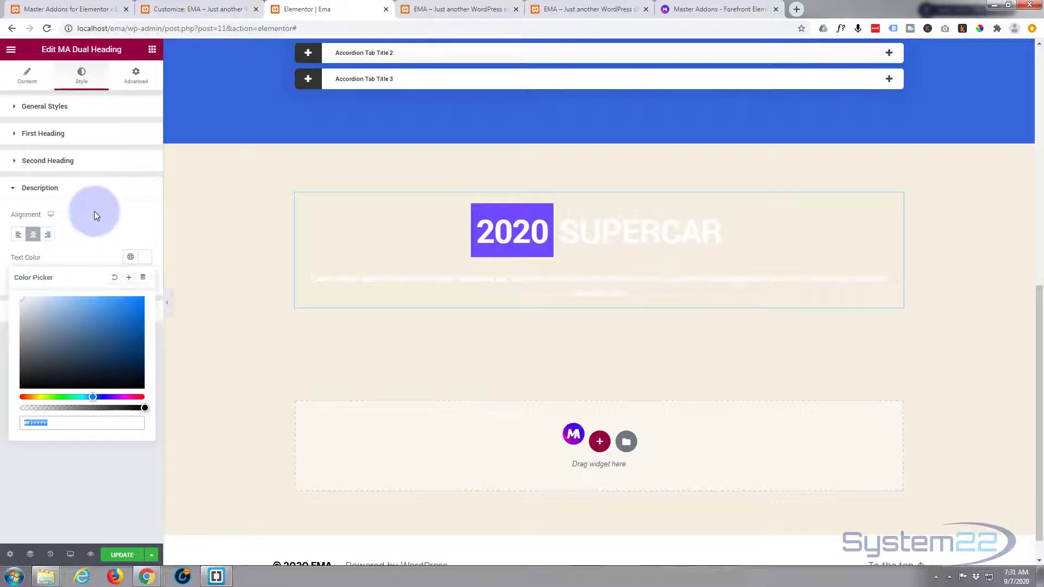
pyautogui.click(95, 210)
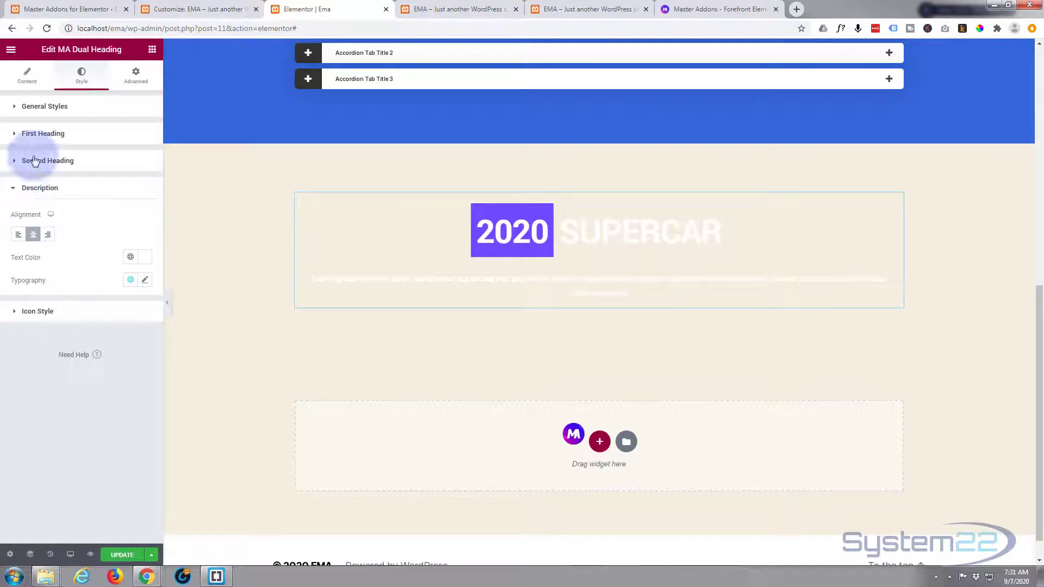
pyautogui.moveTo(582, 148)
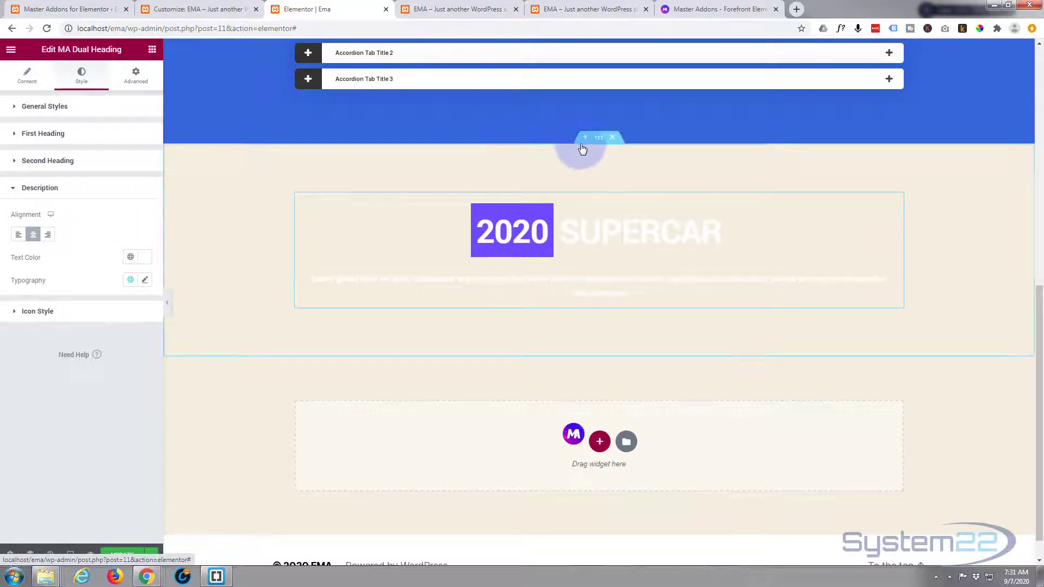
# Step: Give the heading's section 200 padding on all sides in its Advanced settings
pyautogui.click(600, 143)
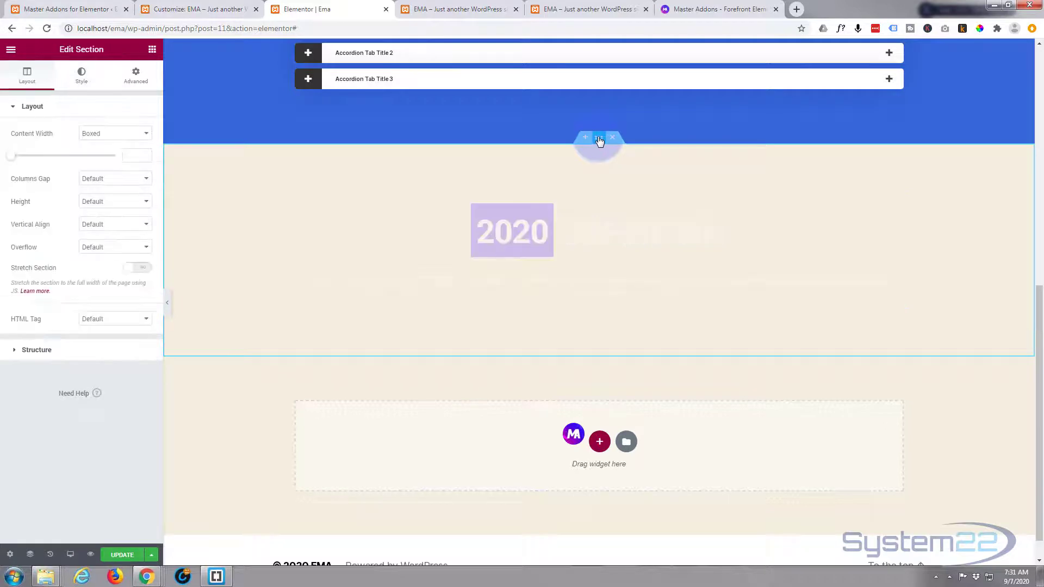
pyautogui.click(137, 75)
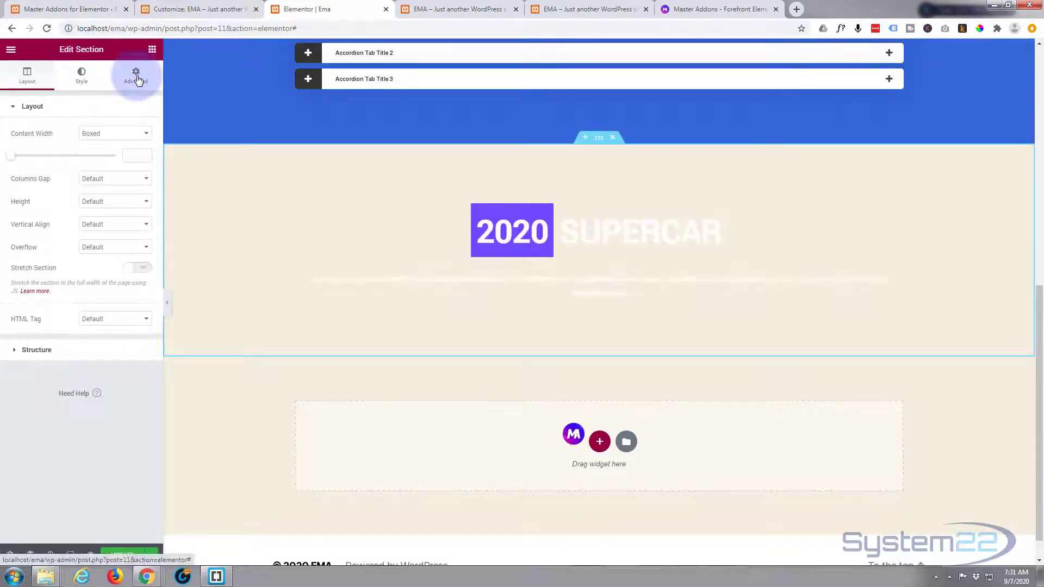
pyautogui.click(138, 79)
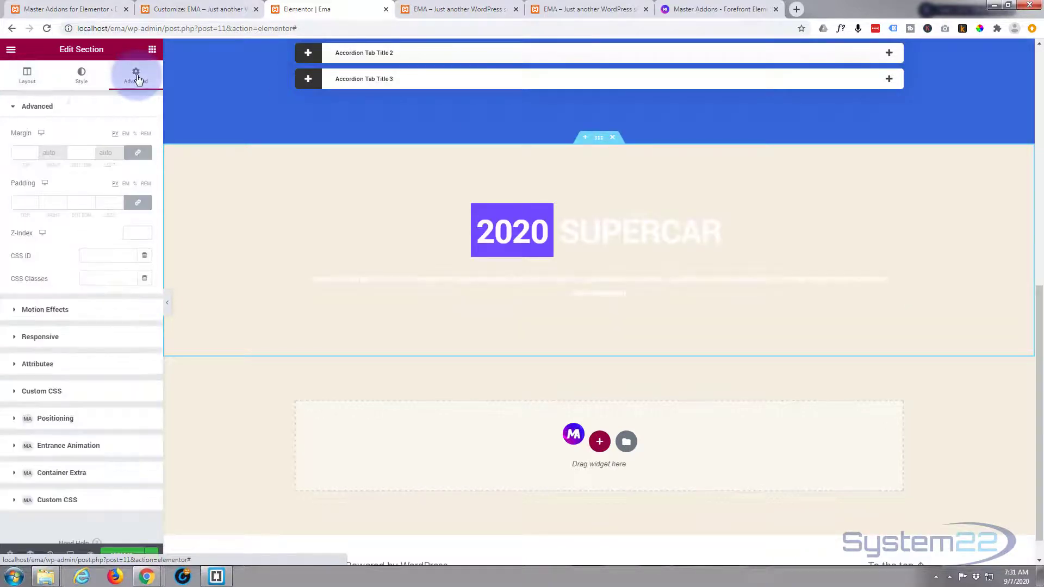
pyautogui.click(18, 203)
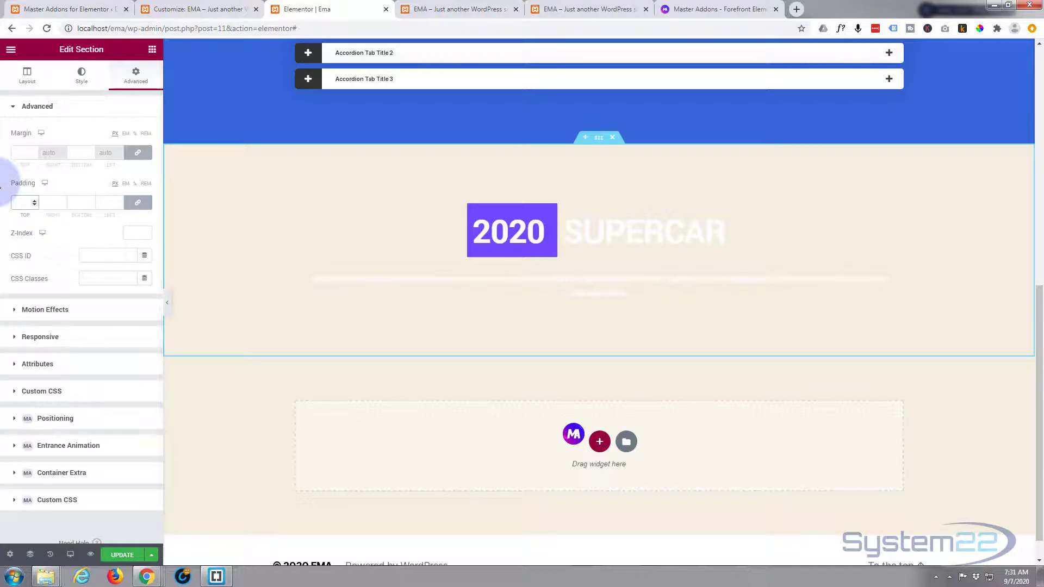
pyautogui.write('200')
pyautogui.click(217, 181)
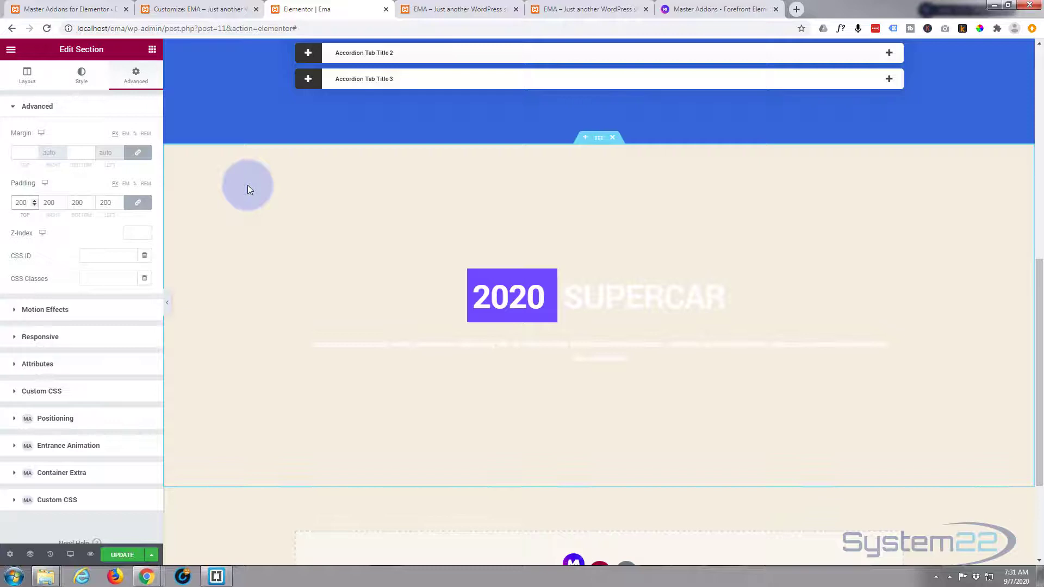
pyautogui.click(82, 75)
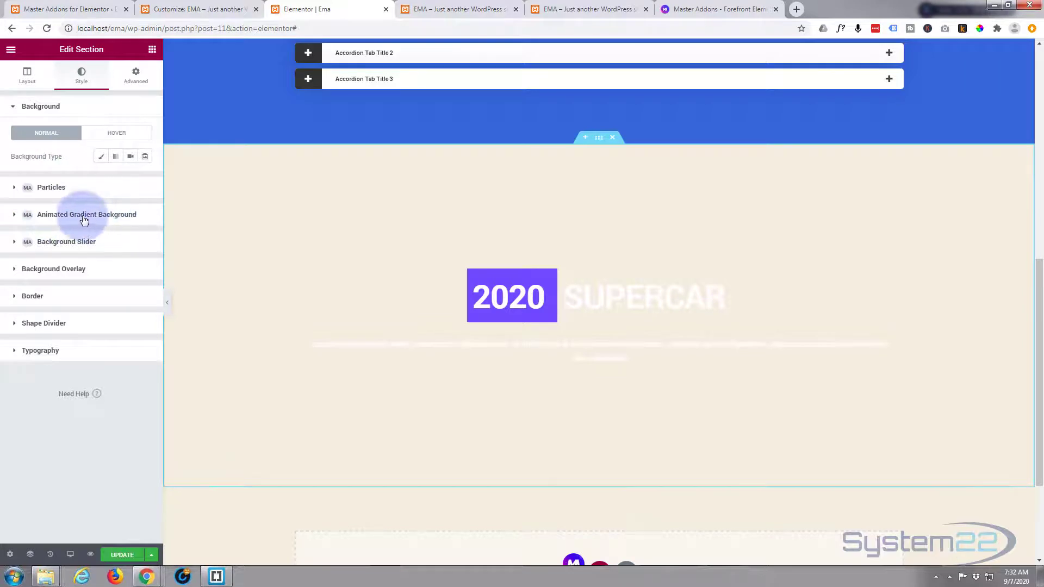
# Step: Enable the Animated Gradient Background on the section
pyautogui.click(15, 216)
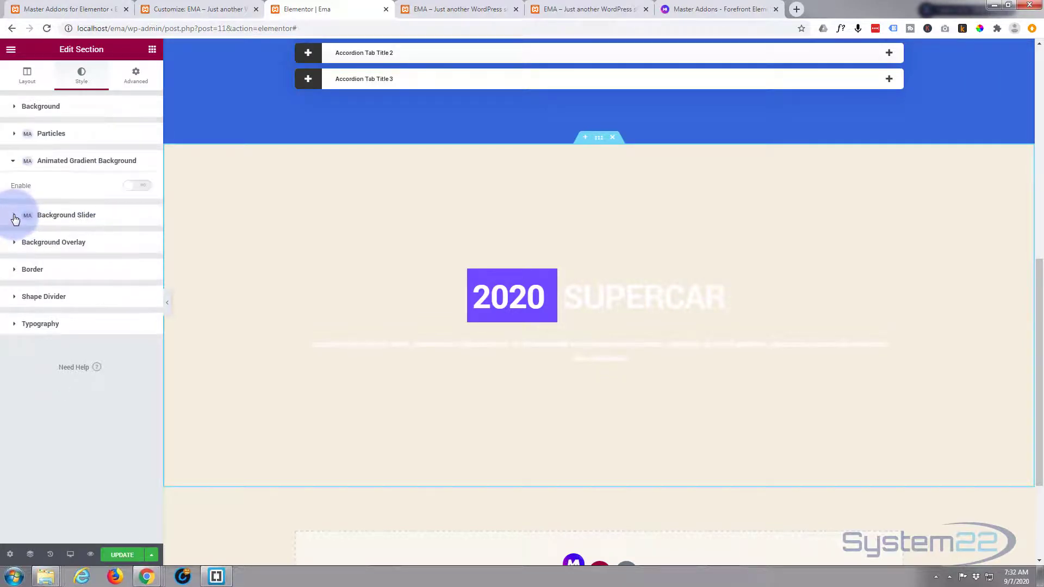
pyautogui.click(144, 189)
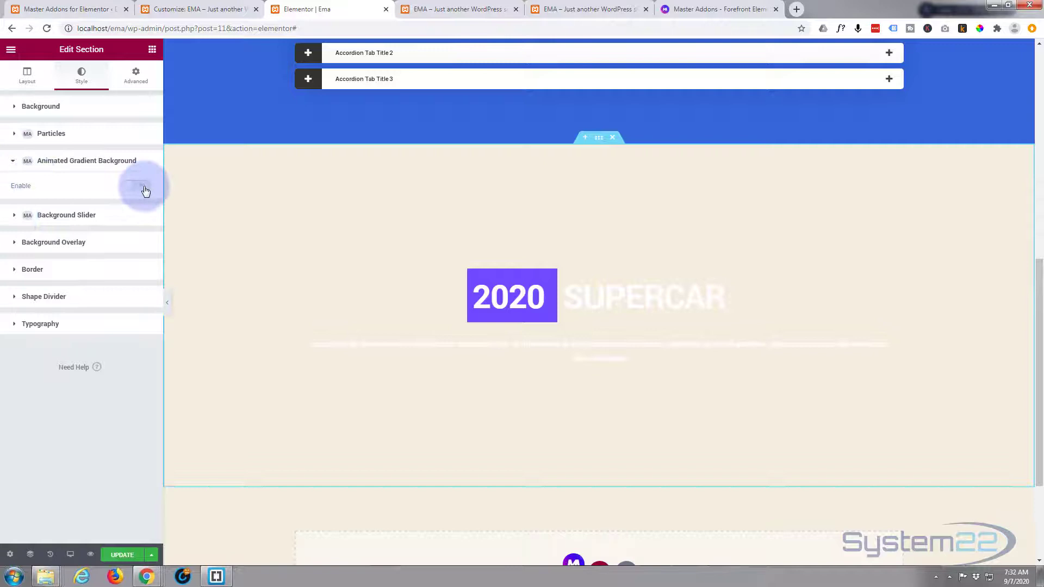
pyautogui.click(144, 189)
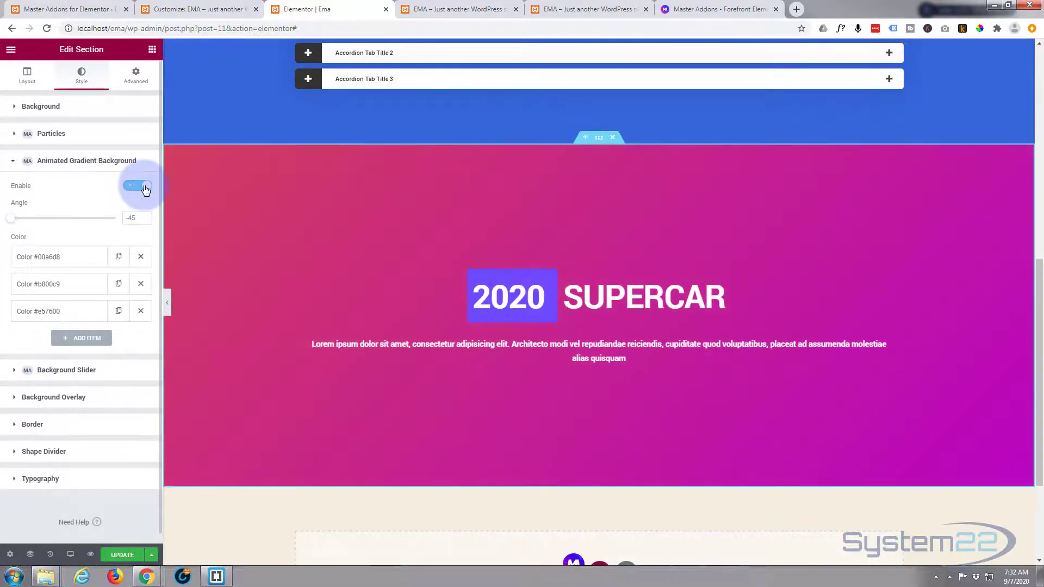
# Step: Set the first gradient colour to pale blue #868BFF
pyautogui.click(79, 261)
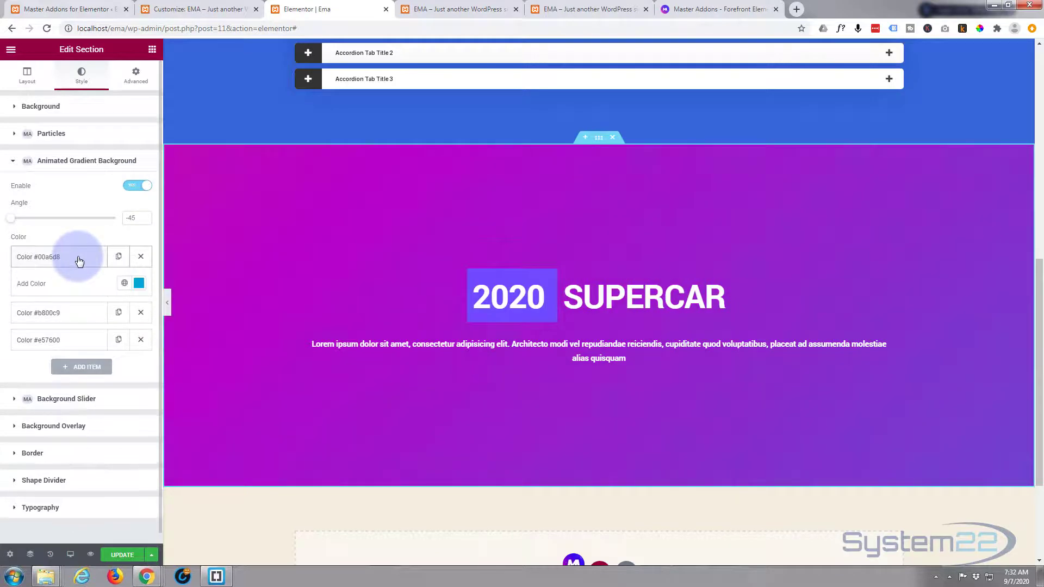
pyautogui.click(139, 285)
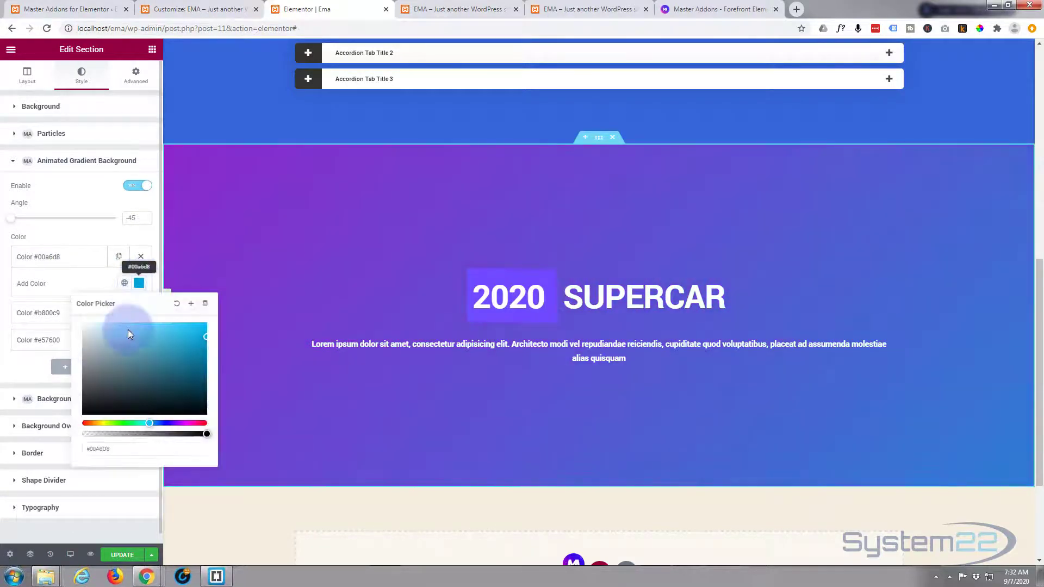
pyautogui.click(163, 422)
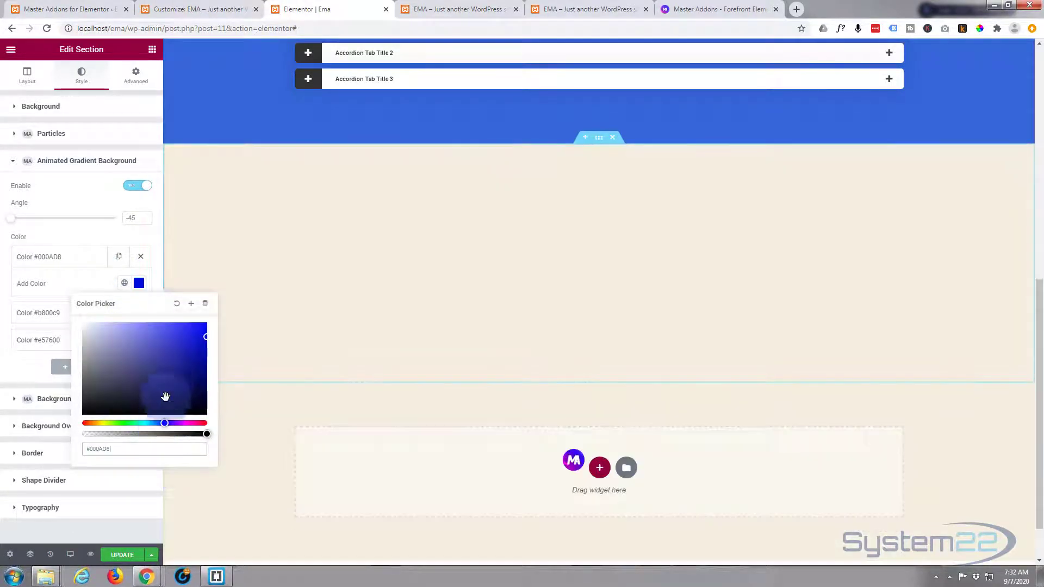
pyautogui.moveTo(177, 329); pyautogui.dragTo(137, 313)
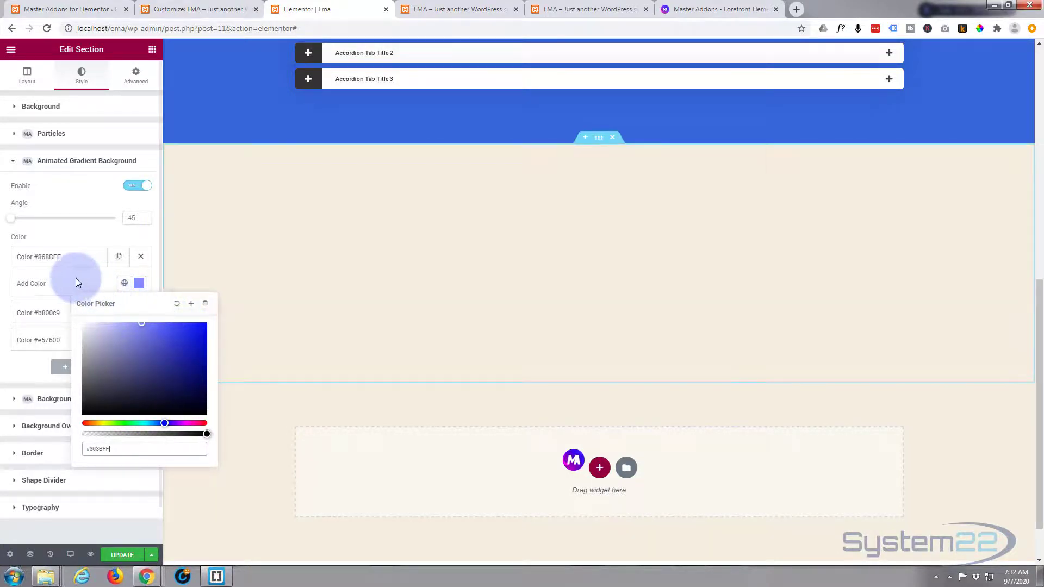
pyautogui.click(71, 277)
# Step: Set the second and third gradient colours to #670271 and #020515
pyautogui.moveTo(52, 299); pyautogui.dragTo(74, 310)
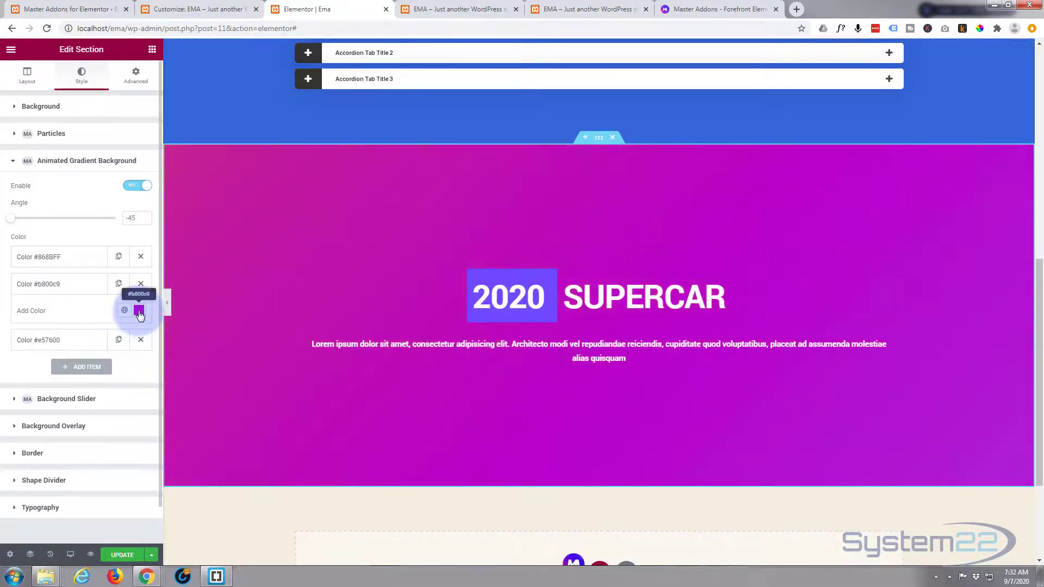
pyautogui.click(139, 311)
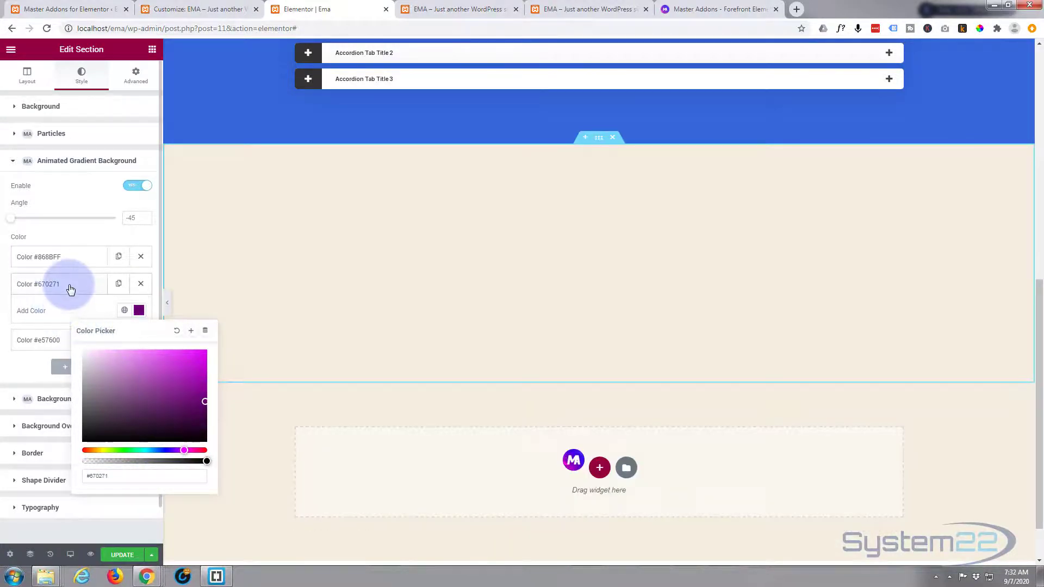
pyautogui.click(65, 303)
pyautogui.click(81, 338)
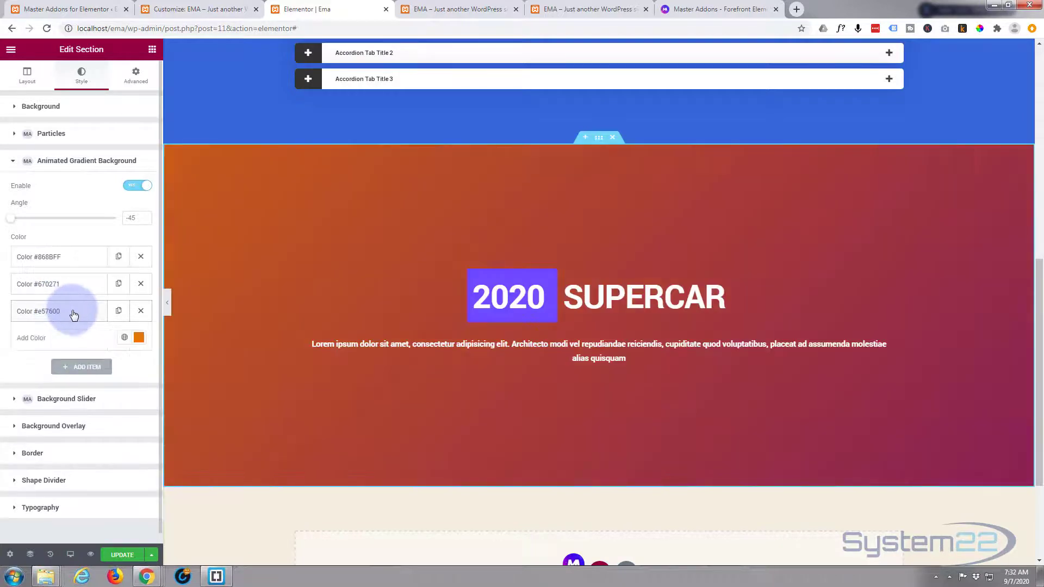
pyautogui.click(139, 344)
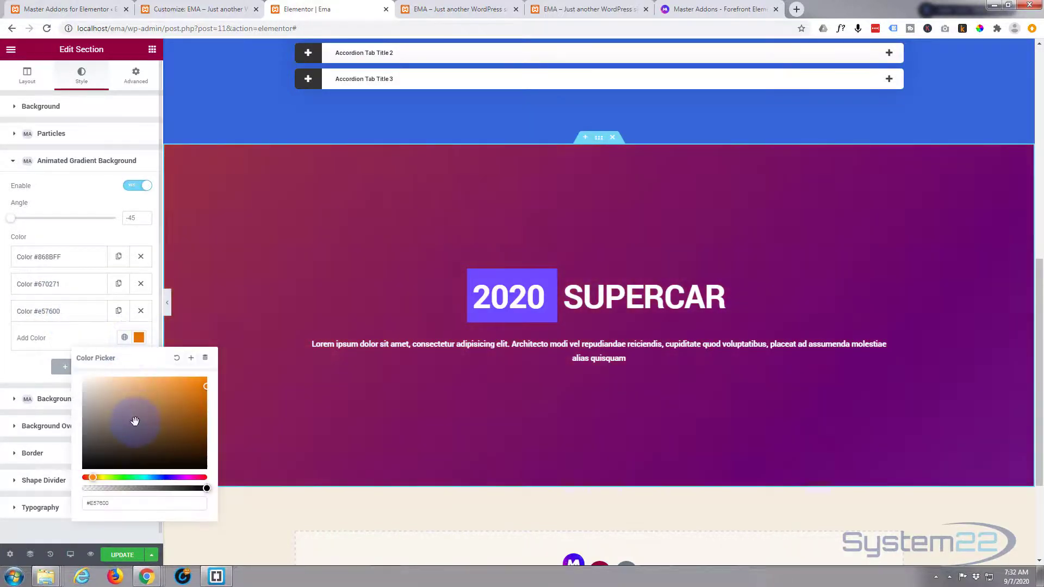
pyautogui.click(160, 477)
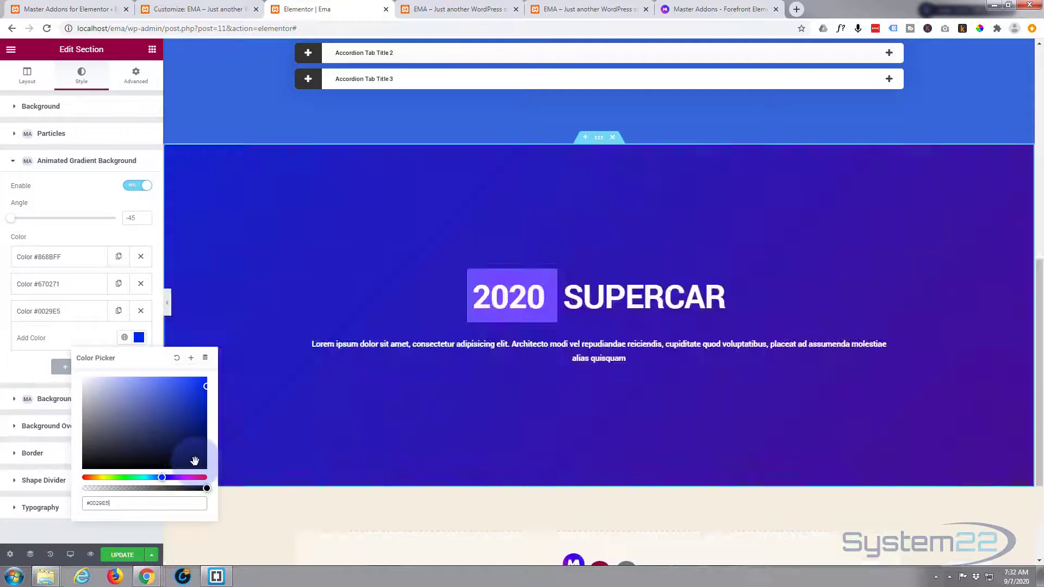
pyautogui.click(195, 462)
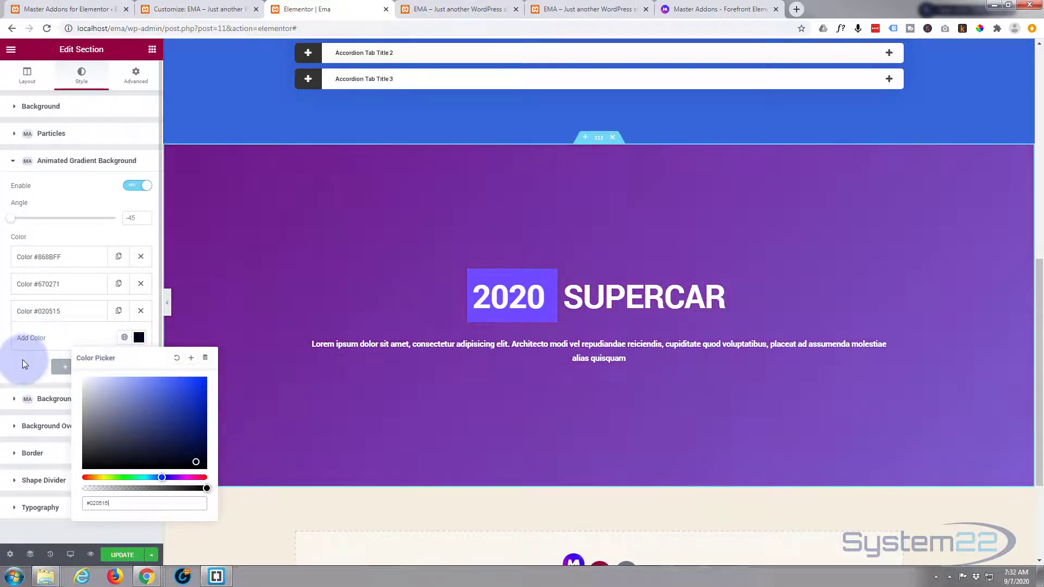
pyautogui.click(23, 359)
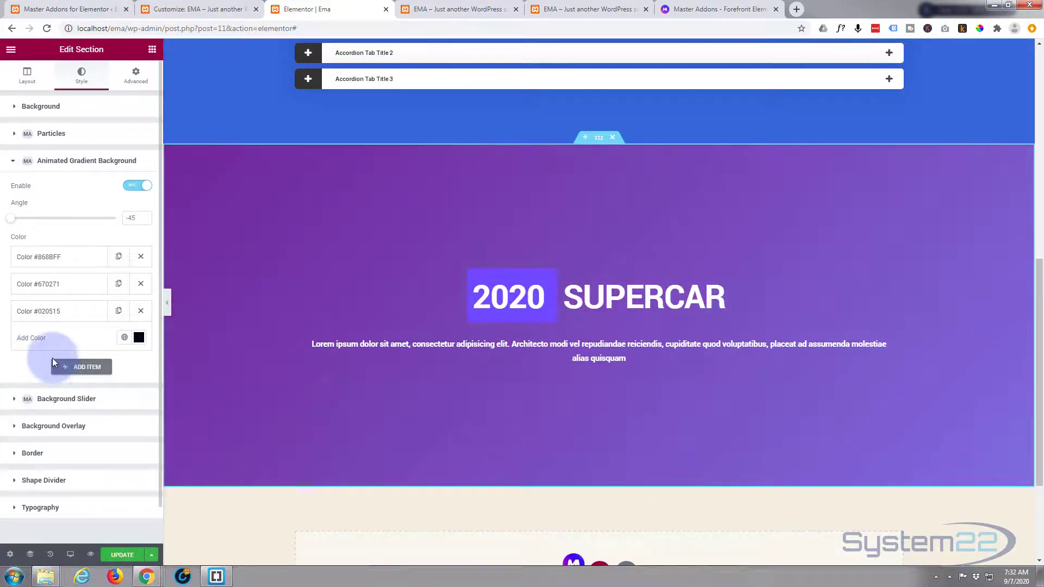
# Step: Update the page and open its live preview
pyautogui.click(121, 555)
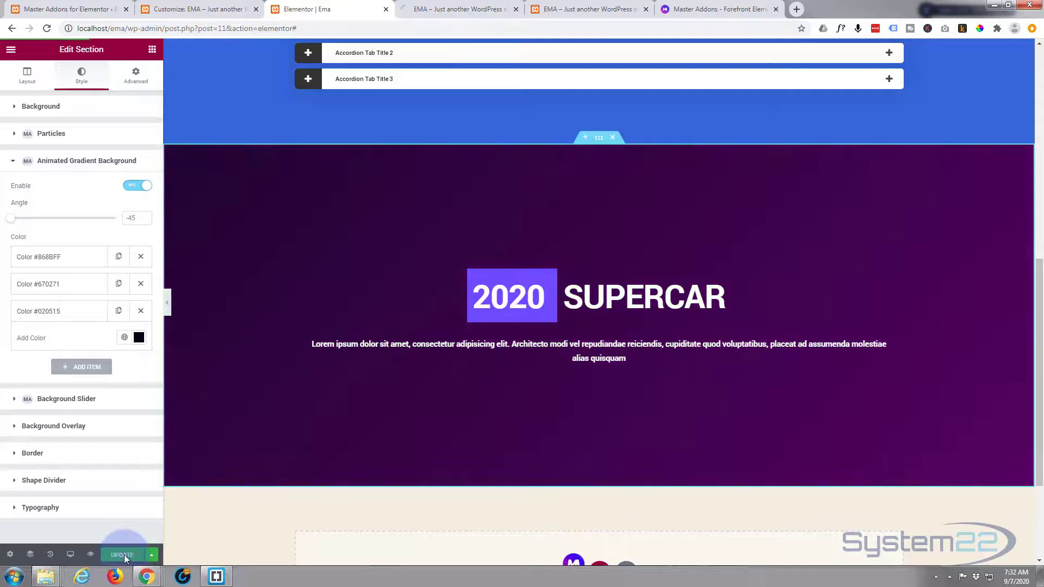
pyautogui.click(92, 555)
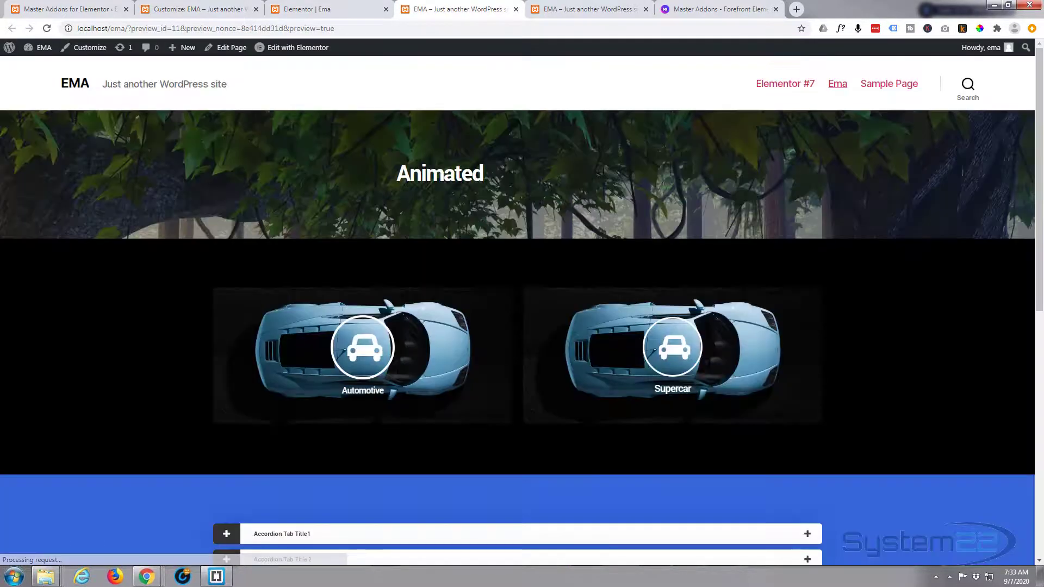
pyautogui.scroll(-1, 104, 297)
pyautogui.scroll(-3, 104, 297)
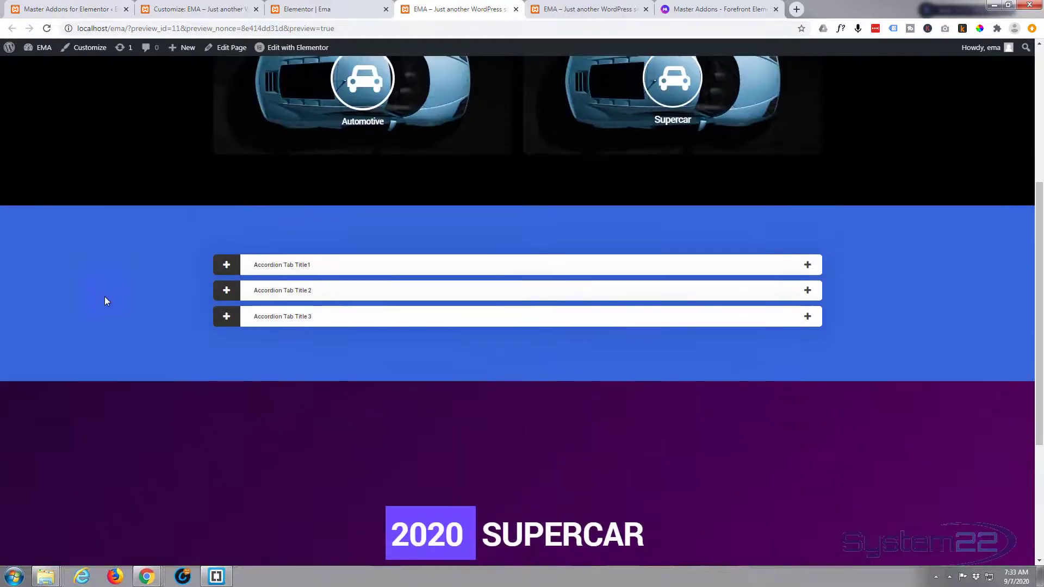
pyautogui.scroll(-1, 103, 298)
pyautogui.scroll(-1, 102, 299)
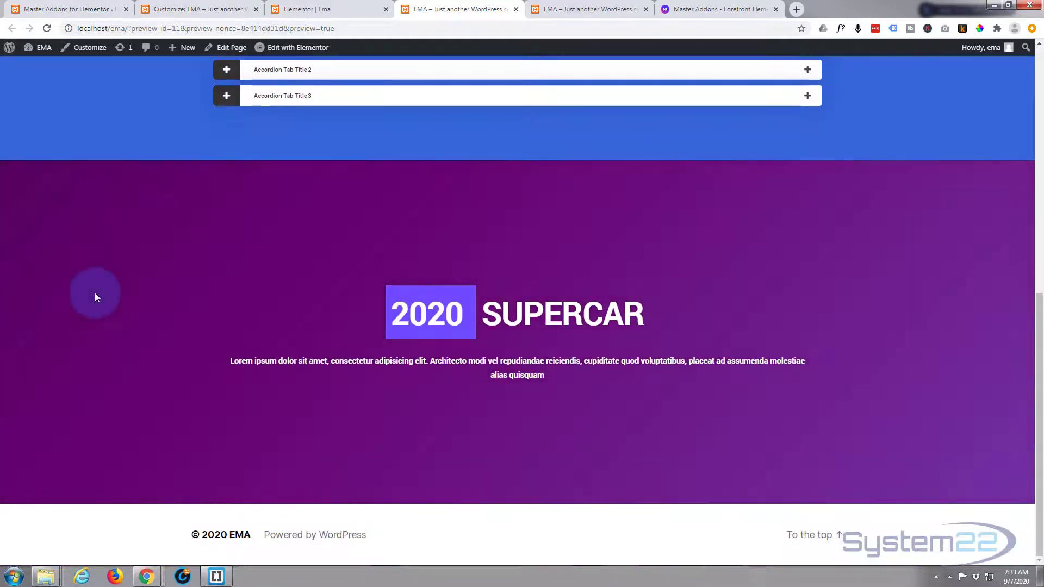